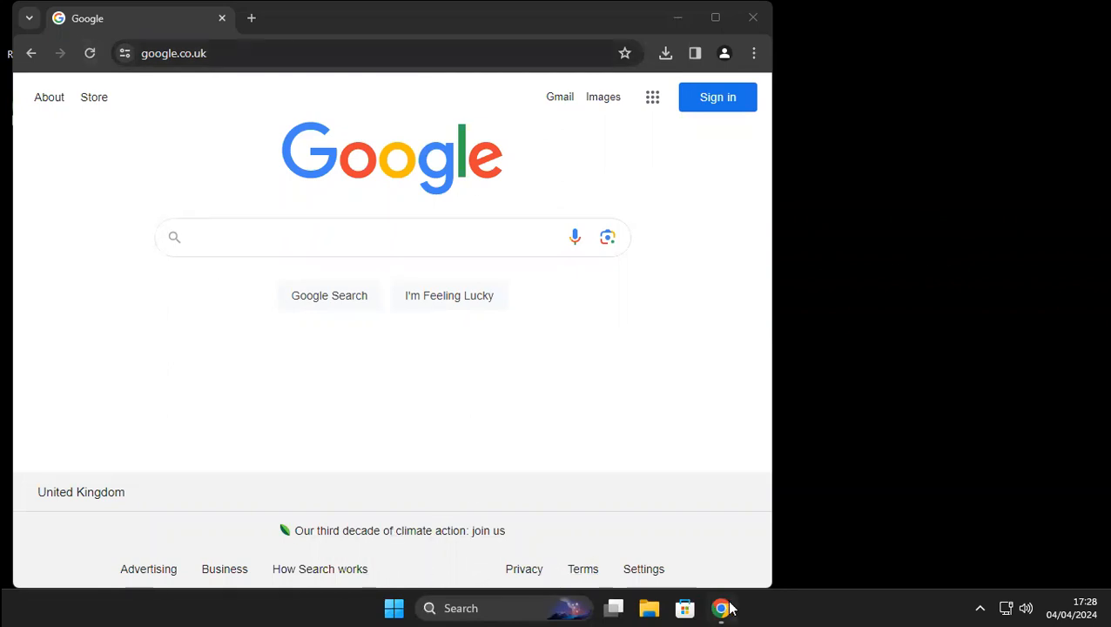
{"action": "left_click", "coordinate": [979, 608]}
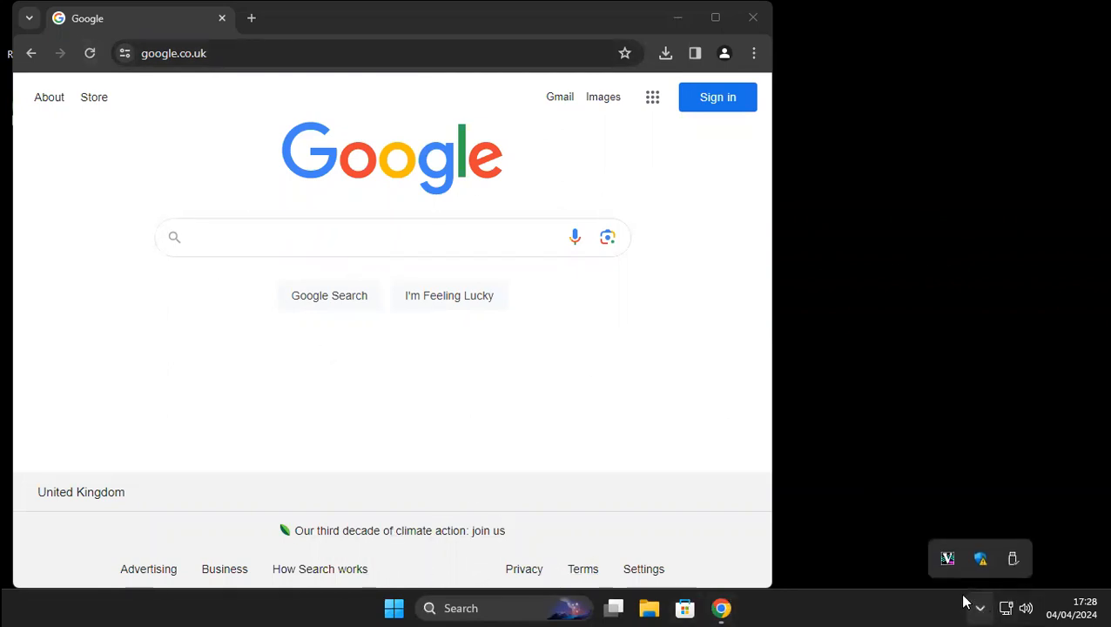
{"action": "left_click", "coordinate": [526, 285]}
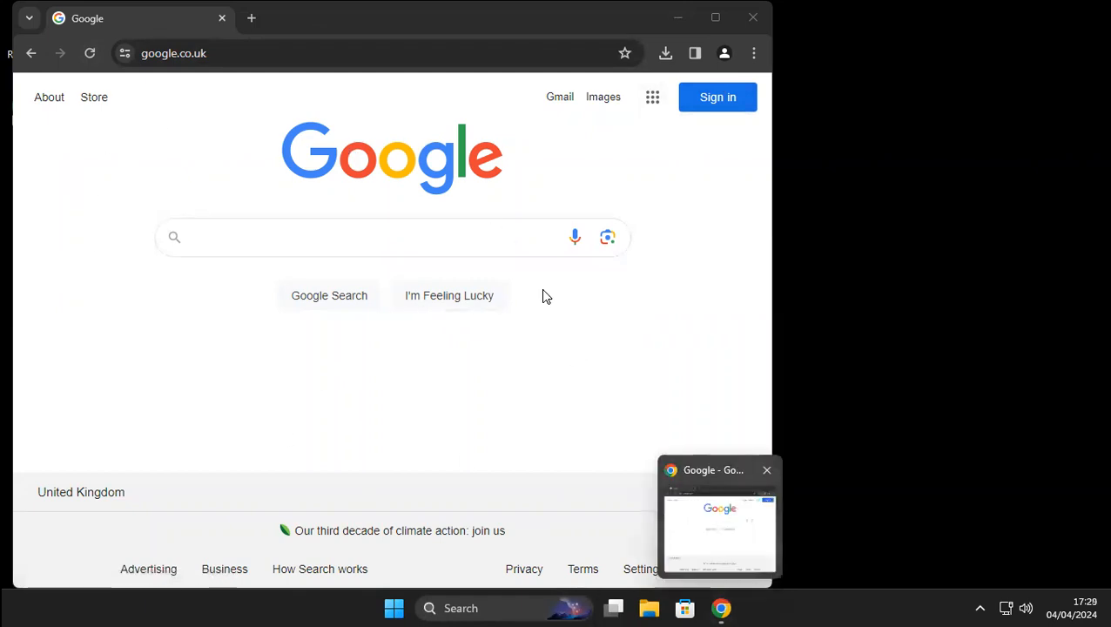
{"action": "left_click", "coordinate": [272, 238]}
{"action": "left_click", "coordinate": [248, 206]}
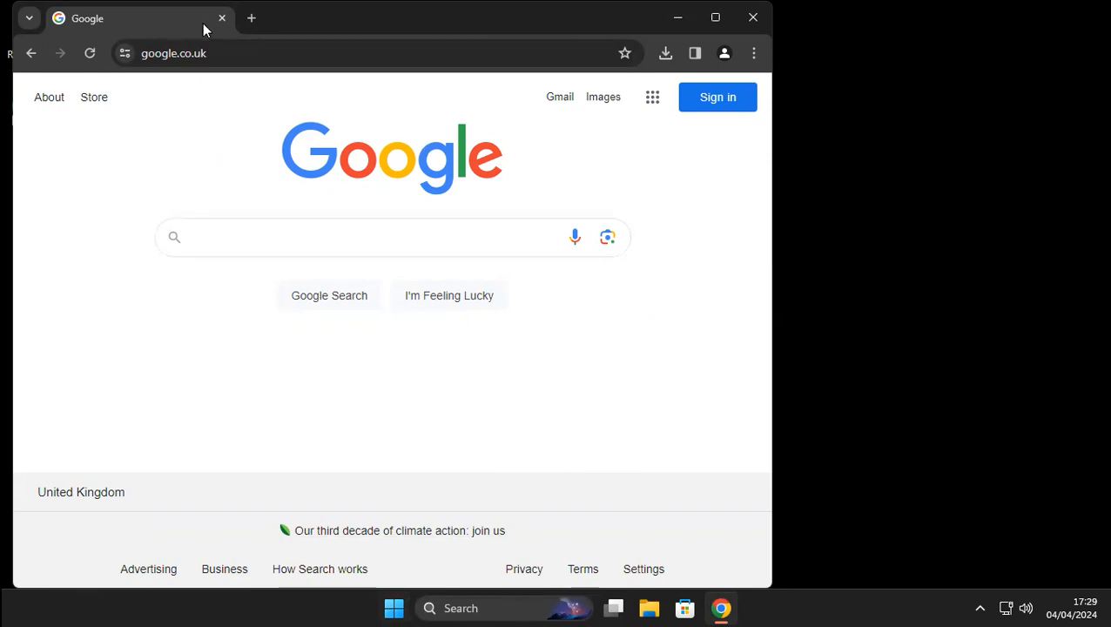
Open github.com in a new browser tab.
{"action": "left_click", "coordinate": [243, 25]}
{"action": "left_click", "coordinate": [231, 55]}
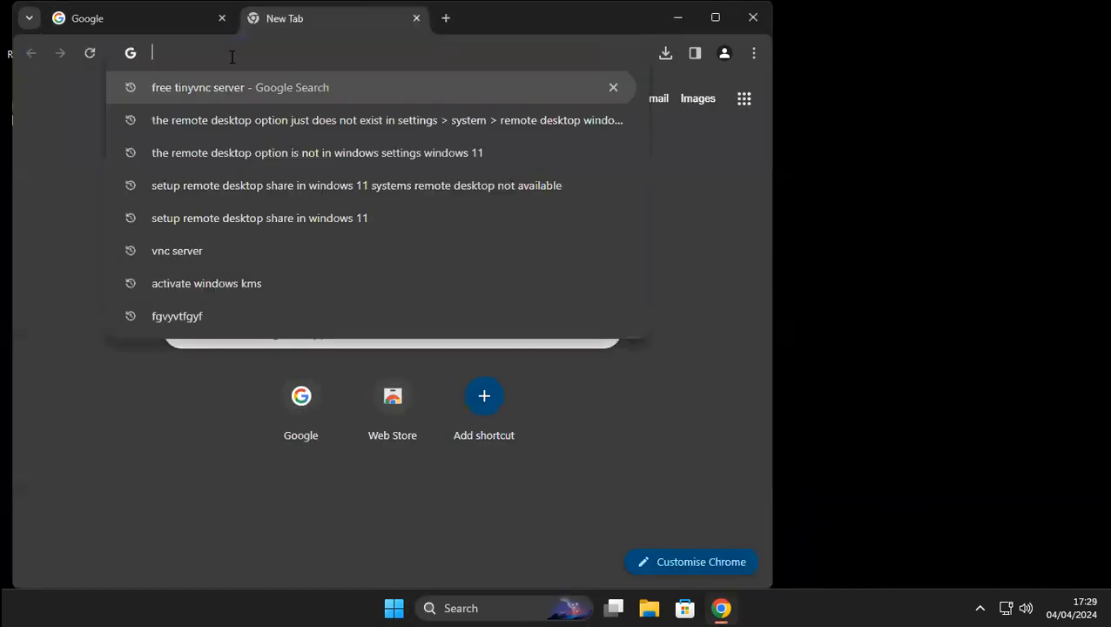
{"action": "type", "text": "github.com"}
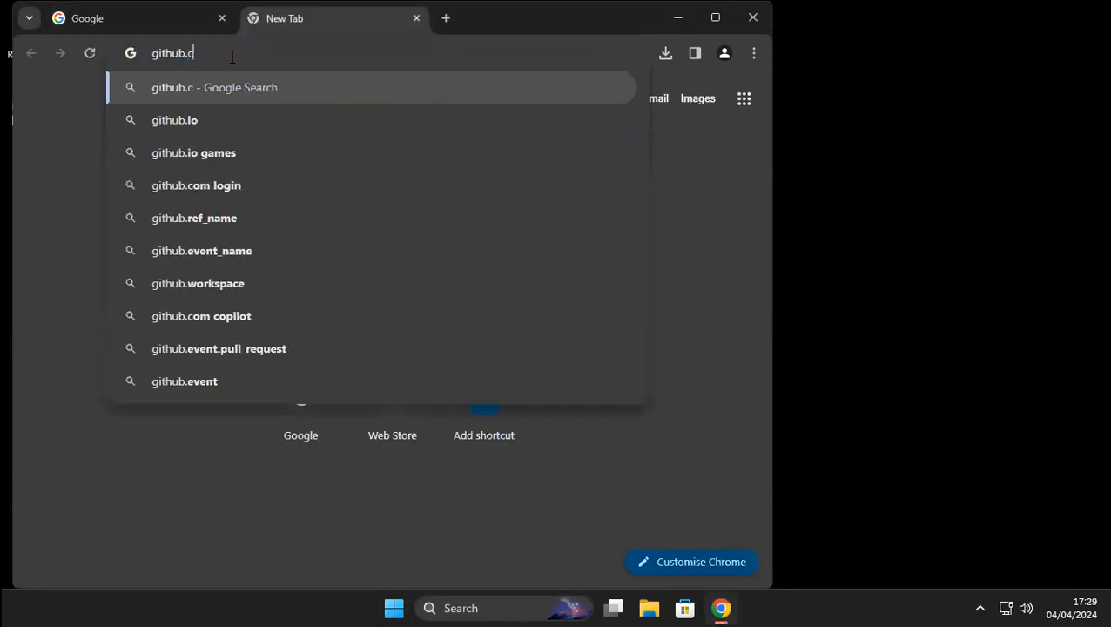
{"action": "key", "text": "Return"}
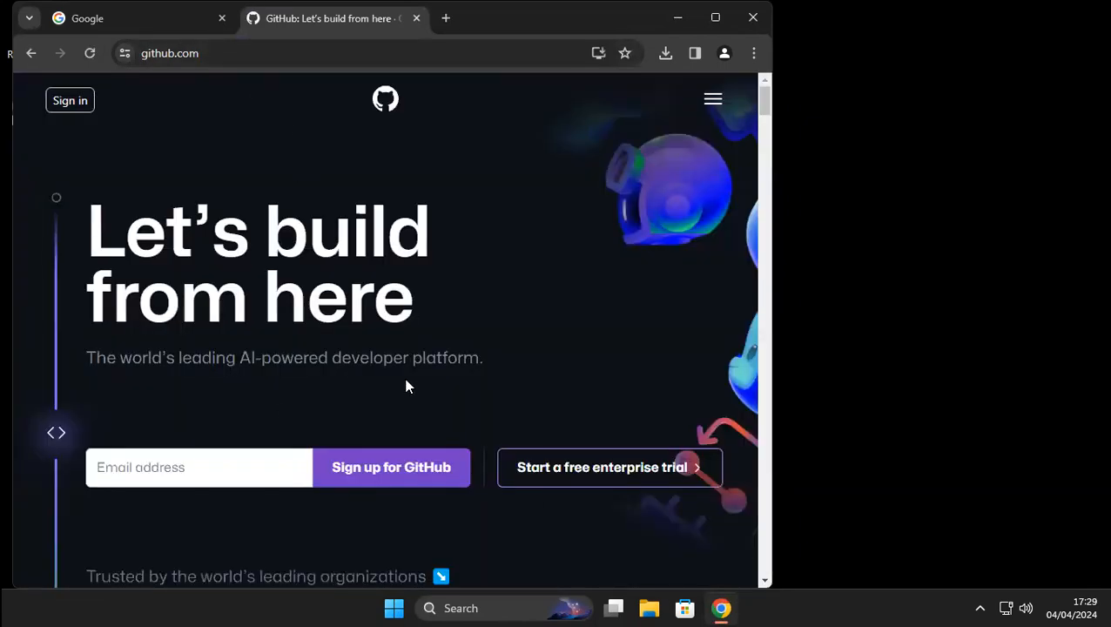
Search for "gitbash" in another new tab and open the git-scm.com Downloads result.
{"action": "left_click", "coordinate": [444, 18]}
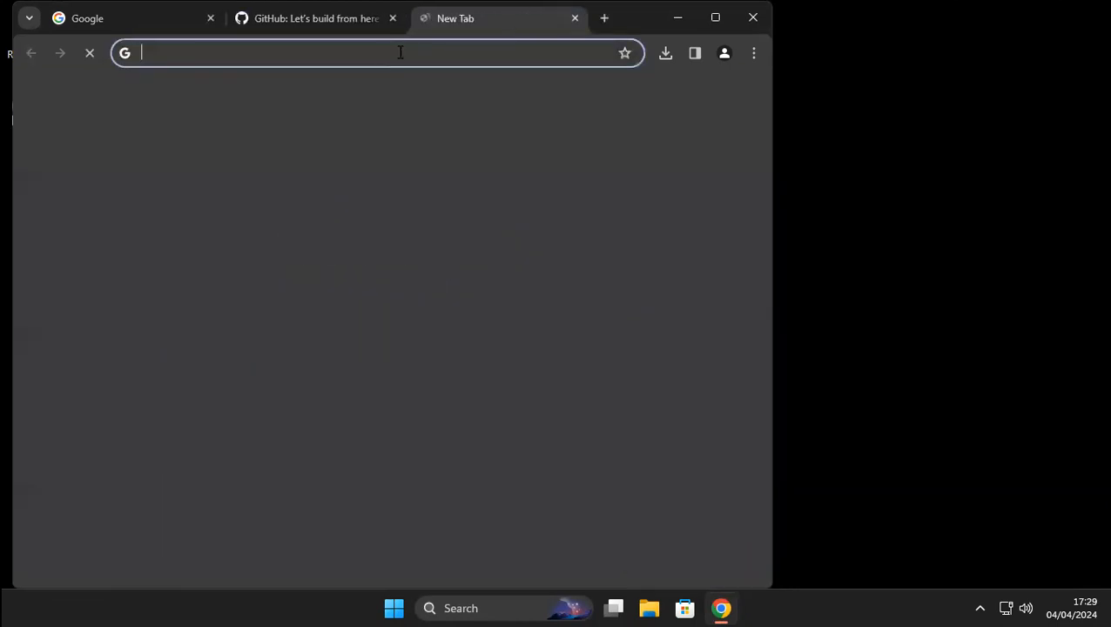
{"action": "type", "text": "gitbash"}
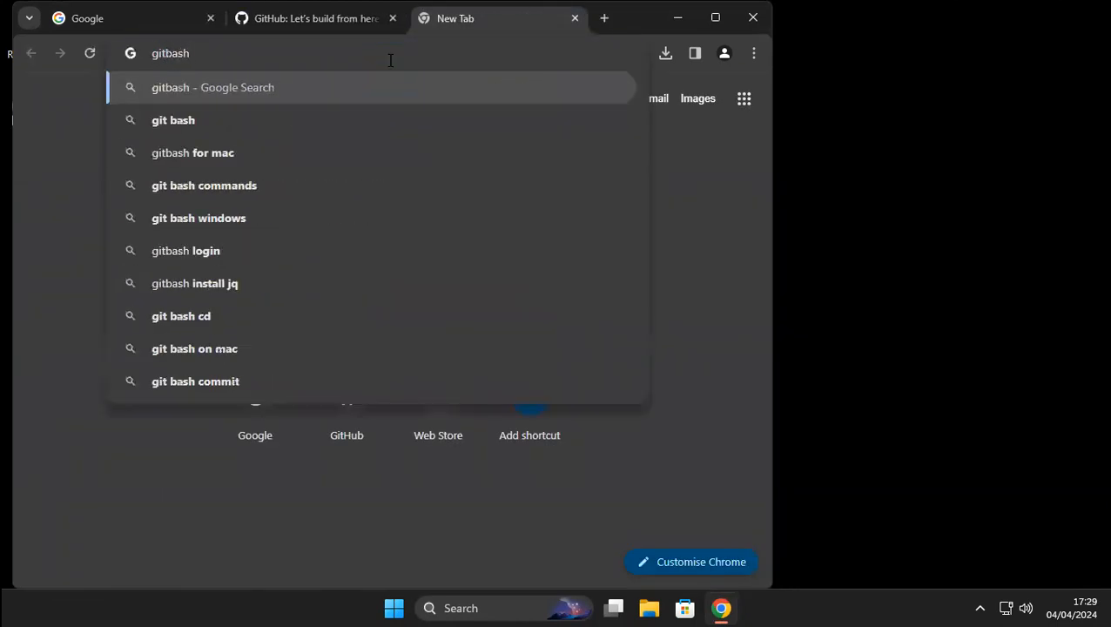
{"action": "key", "text": "Return"}
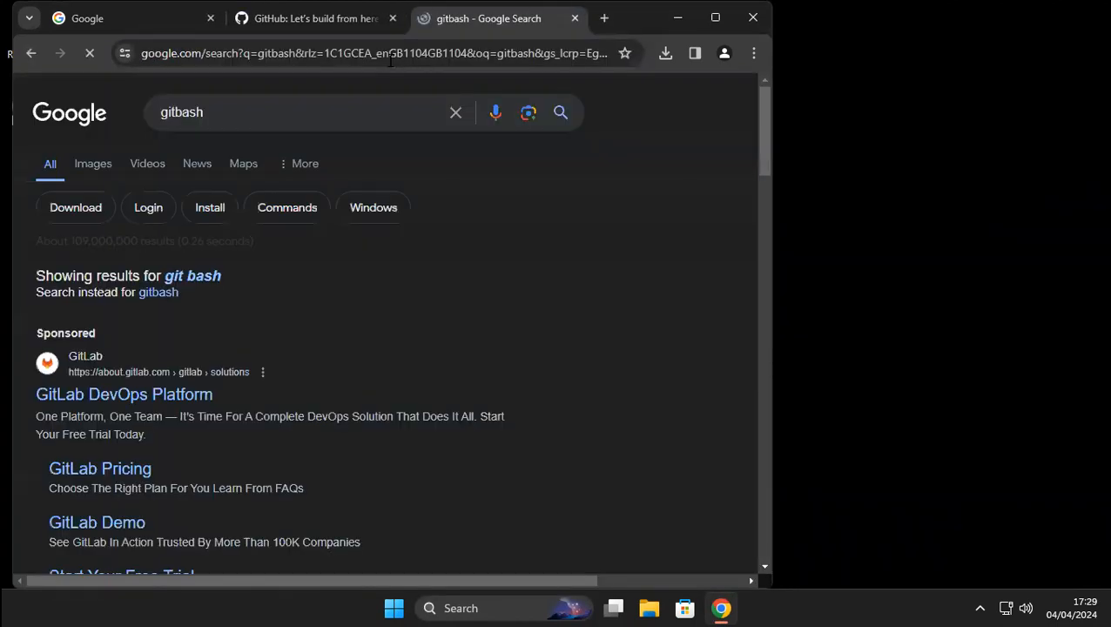
{"action": "scroll", "coordinate": [202, 374], "scroll_direction": "down", "scroll_amount": 5}
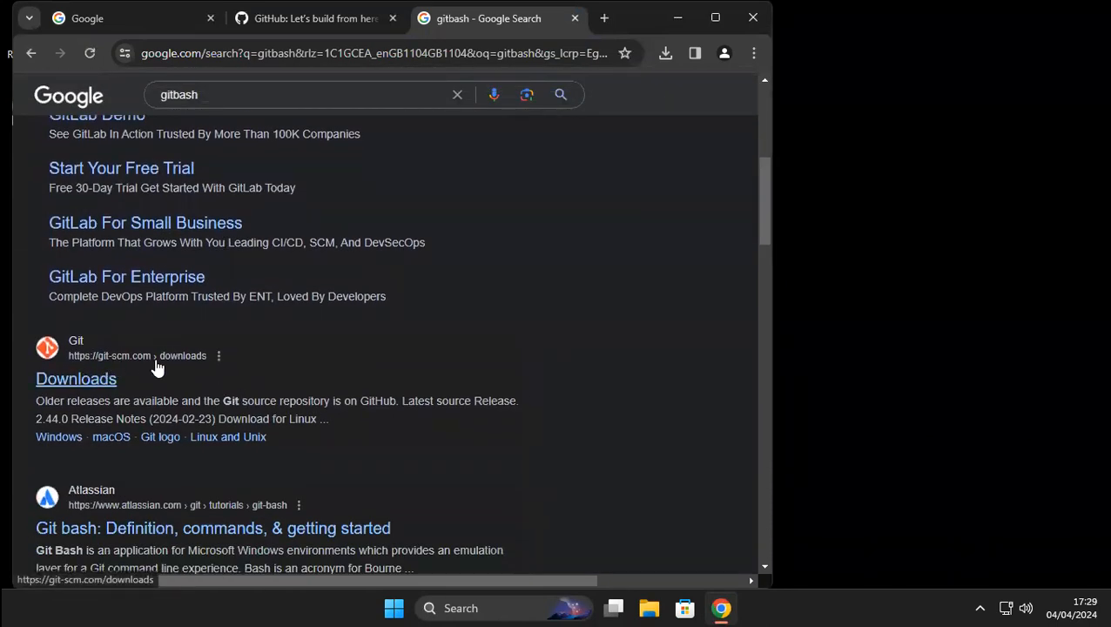
{"action": "left_click", "coordinate": [87, 388]}
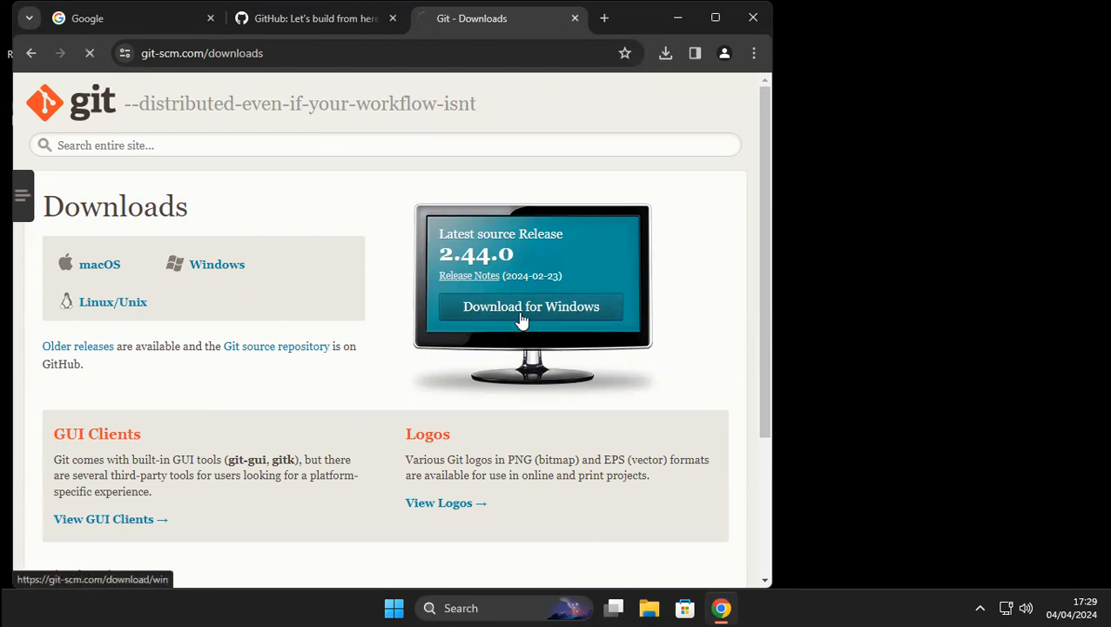
Download the latest 64-bit Git for Windows, version 2.44.0, from git-scm.com/download/win.
{"action": "left_click", "coordinate": [242, 56]}
{"action": "left_click_drag", "start_coordinate": [281, 53], "coordinate": [93, 53]}
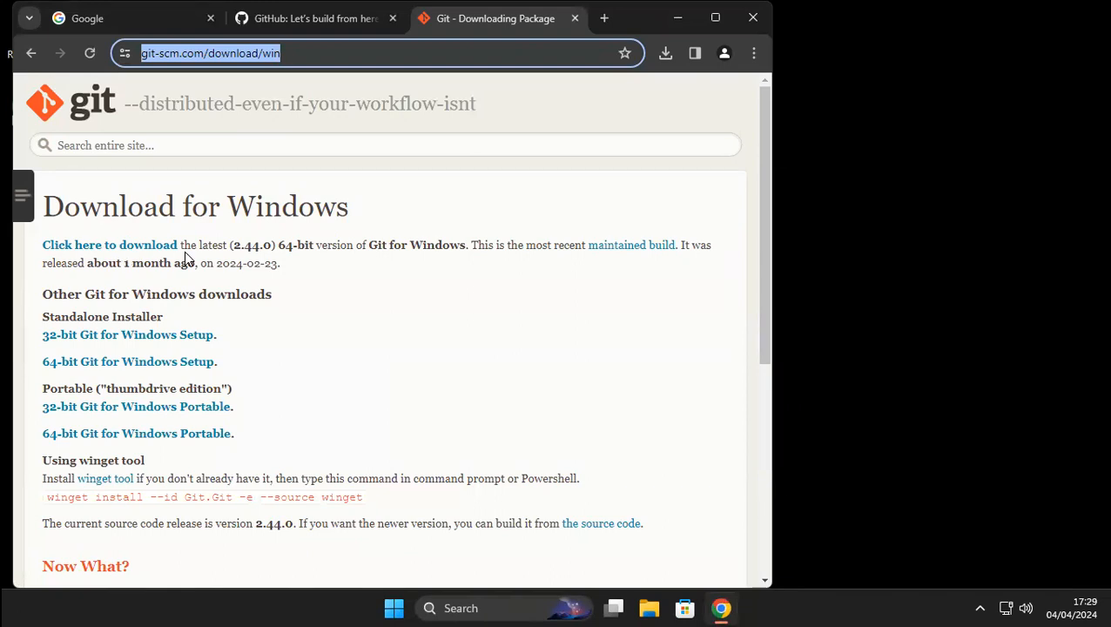
{"action": "left_click", "coordinate": [113, 252]}
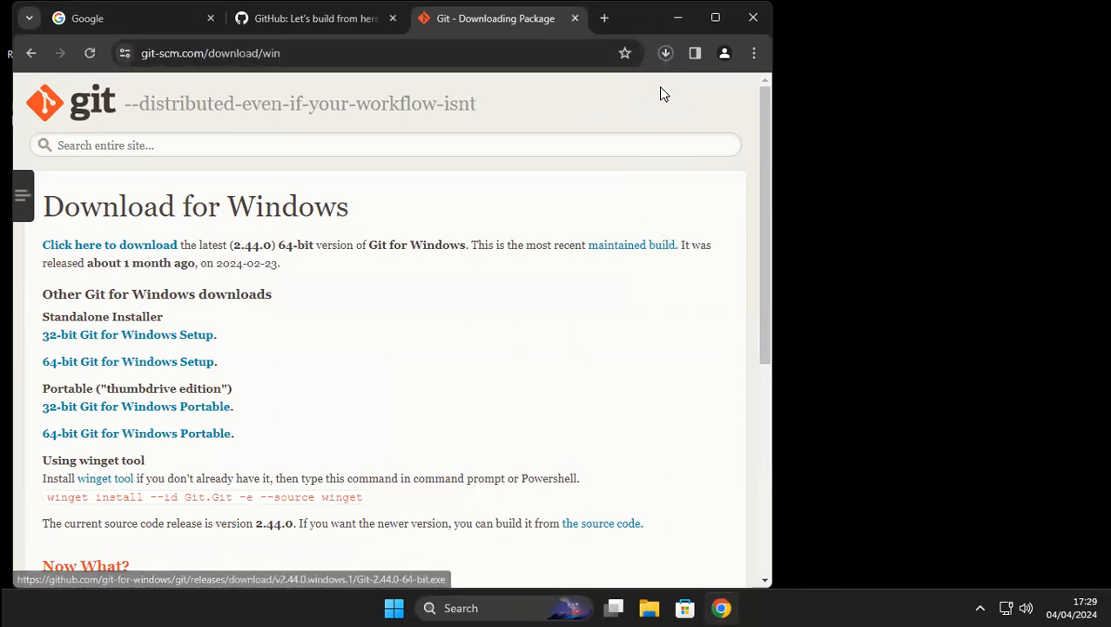
Show the downloaded Git-2.44.0-64-bit installer in its folder, run it, and allow it to make changes to the device.
{"action": "left_click", "coordinate": [664, 55]}
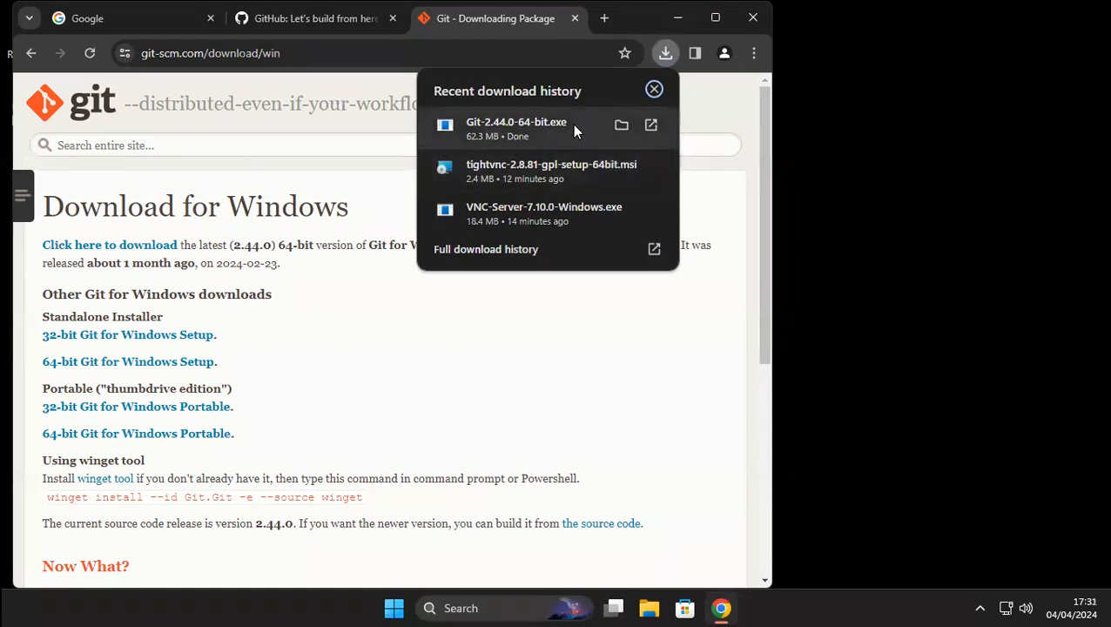
{"action": "left_click", "coordinate": [621, 126]}
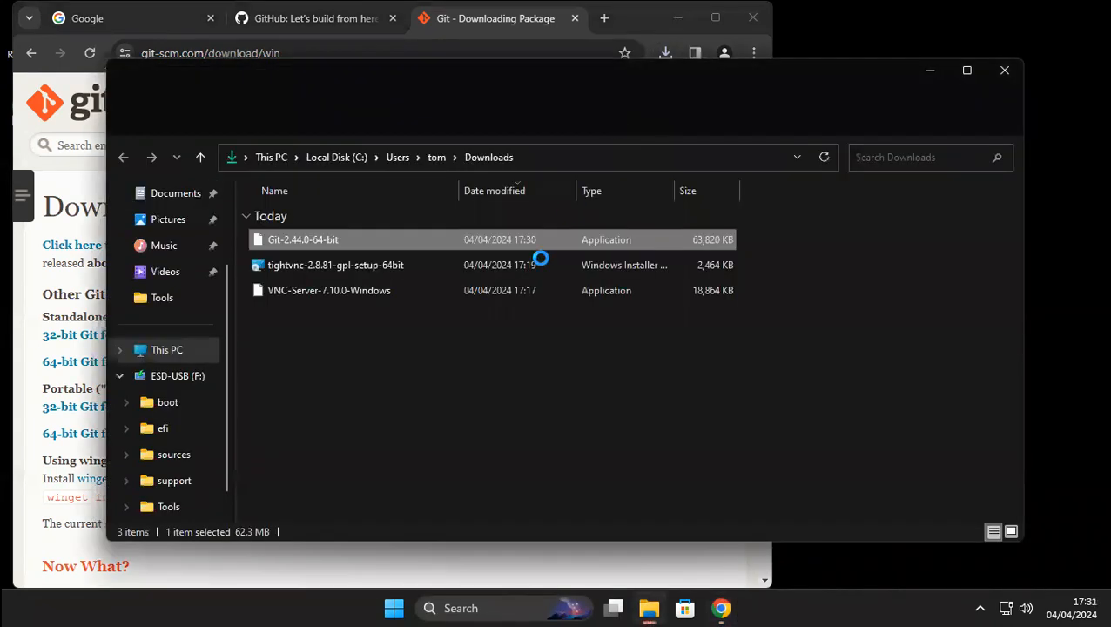
{"action": "double_click", "coordinate": [302, 240]}
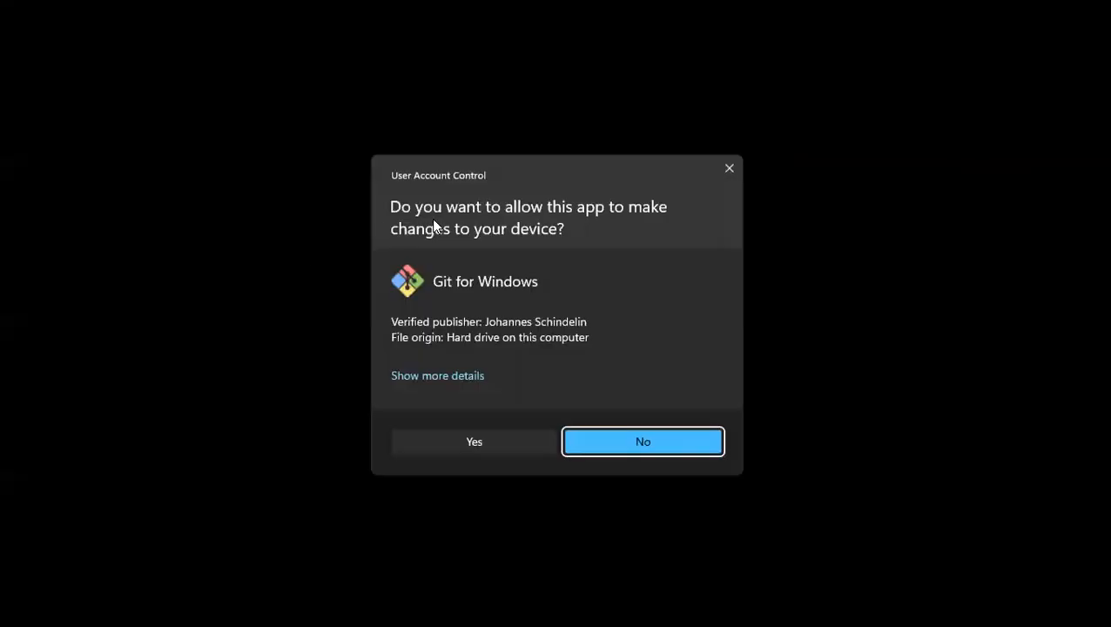
{"action": "left_click", "coordinate": [481, 444]}
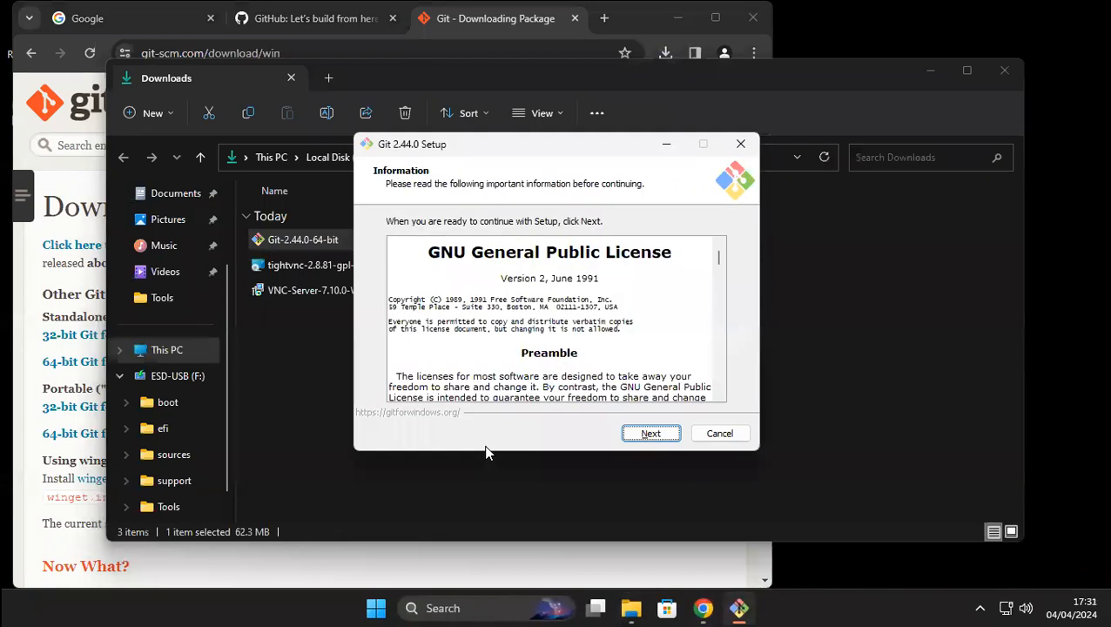
Read through the GNU General Public License, continue the setup, and accept C:\Program Files\Git as the destination folder.
{"action": "scroll", "coordinate": [518, 317], "scroll_direction": "down", "scroll_amount": 10}
{"action": "scroll", "coordinate": [526, 322], "scroll_direction": "down", "scroll_amount": 15}
{"action": "scroll", "coordinate": [526, 325], "scroll_direction": "down", "scroll_amount": 20}
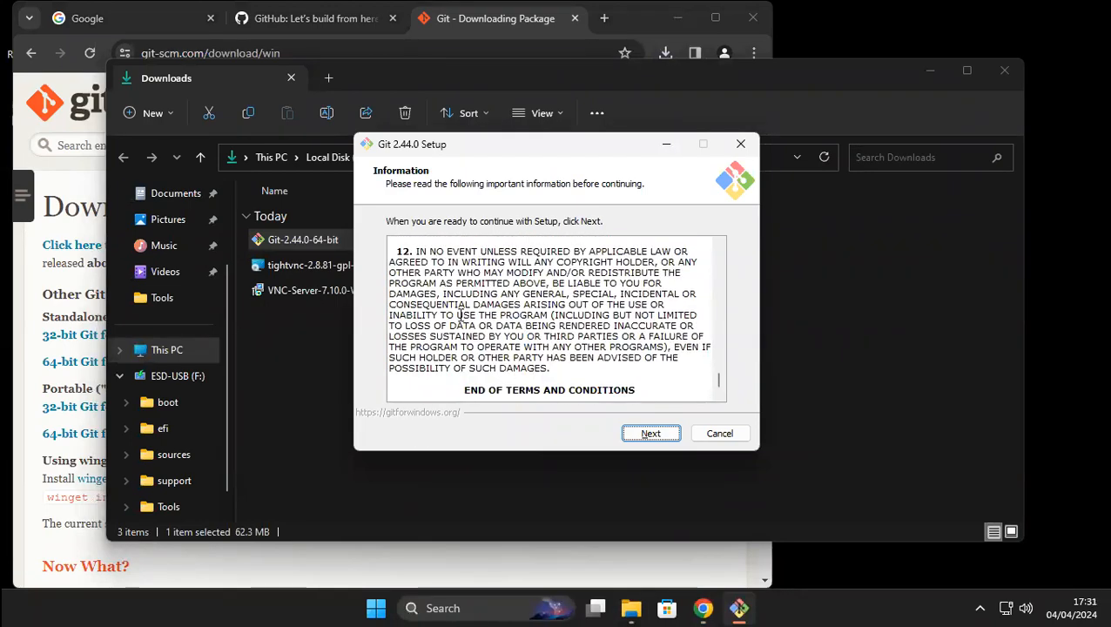
{"action": "left_click_drag", "start_coordinate": [416, 252], "coordinate": [605, 372]}
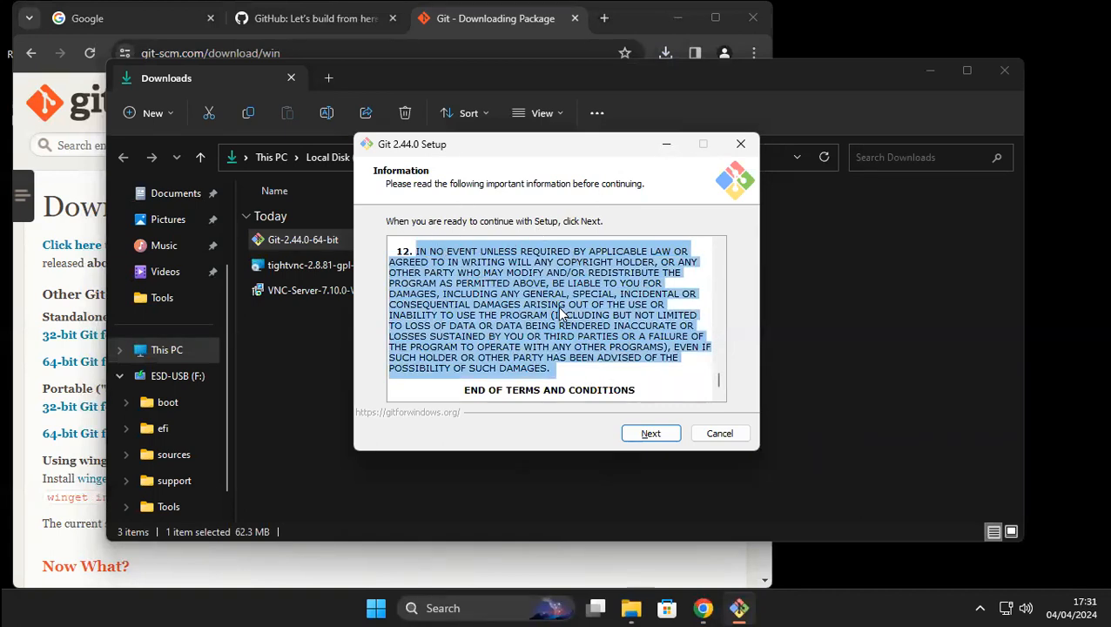
{"action": "scroll", "coordinate": [533, 315], "scroll_direction": "up", "scroll_amount": 6}
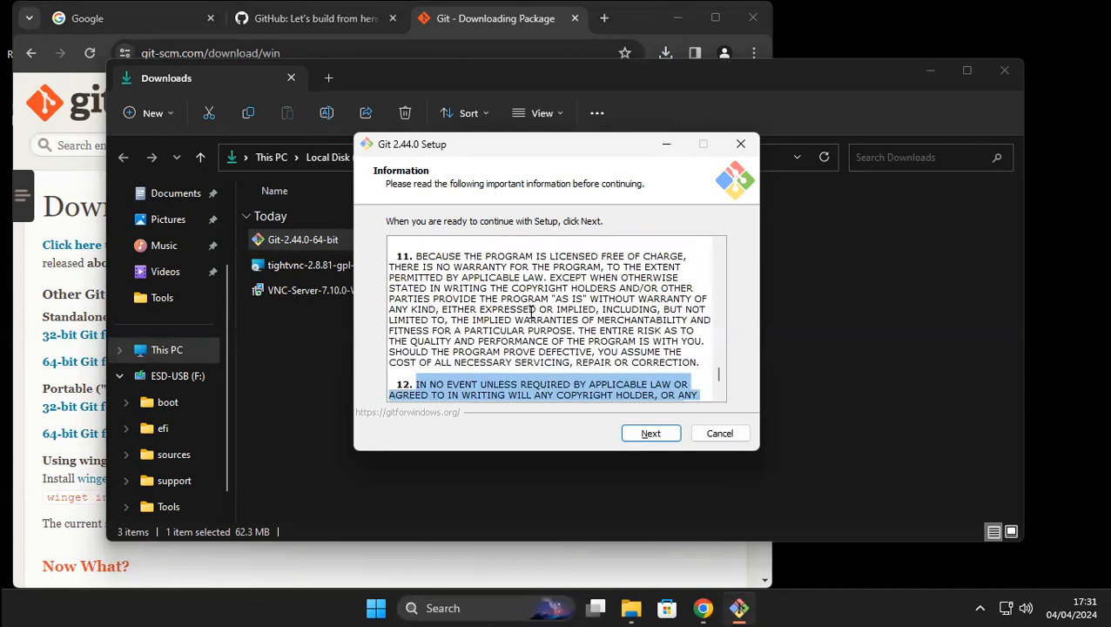
{"action": "scroll", "coordinate": [533, 315], "scroll_direction": "up", "scroll_amount": 10}
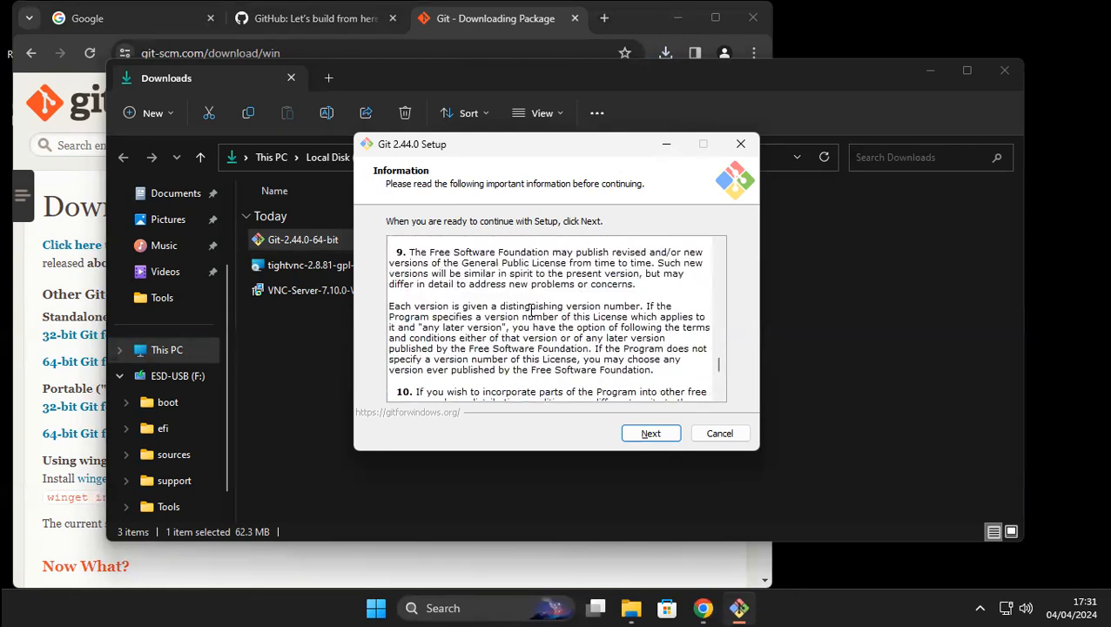
{"action": "left_click", "coordinate": [652, 434]}
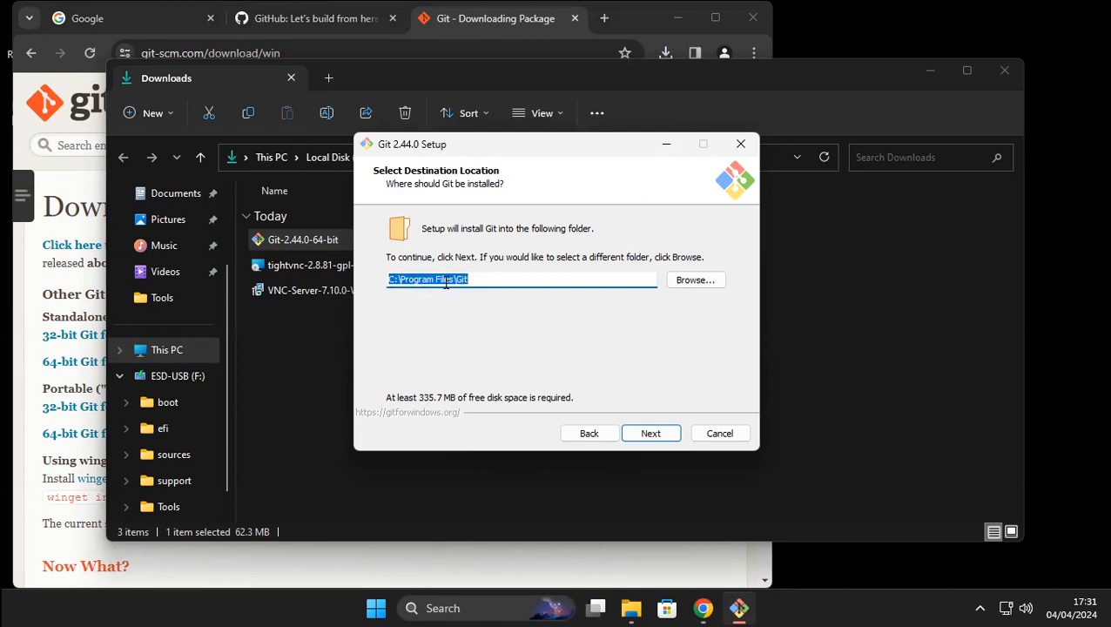
{"action": "left_click", "coordinate": [648, 440]}
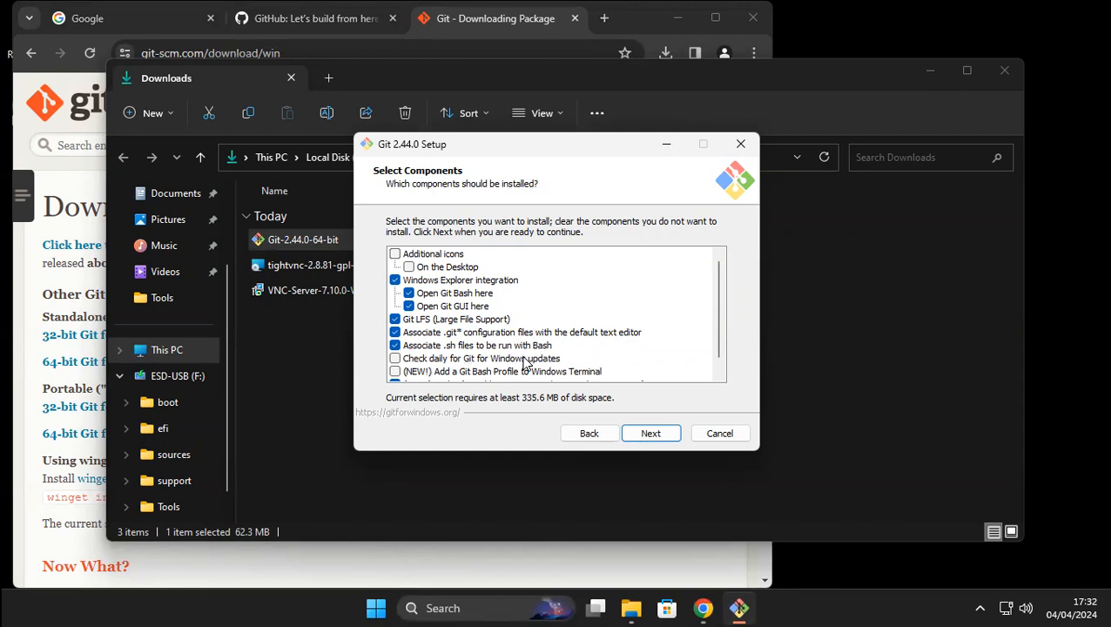
Add the Git Bash Profile to Windows Terminal component and accept Git as the Start Menu folder.
{"action": "scroll", "coordinate": [461, 344], "scroll_direction": "down", "scroll_amount": 1}
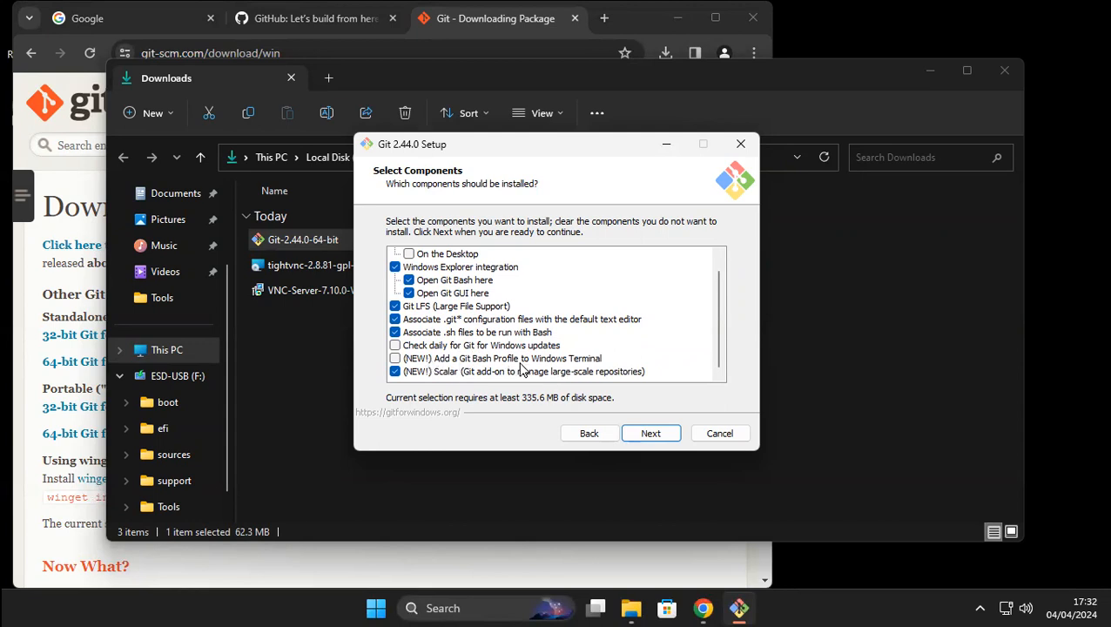
{"action": "left_click", "coordinate": [396, 359]}
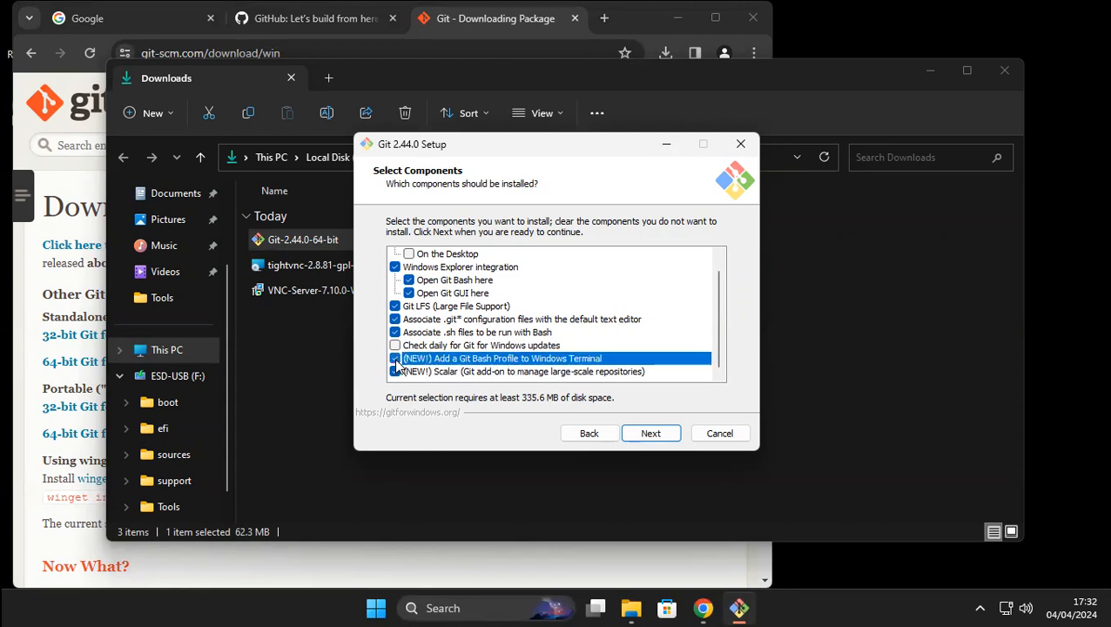
{"action": "scroll", "coordinate": [397, 330], "scroll_direction": "up", "scroll_amount": 1}
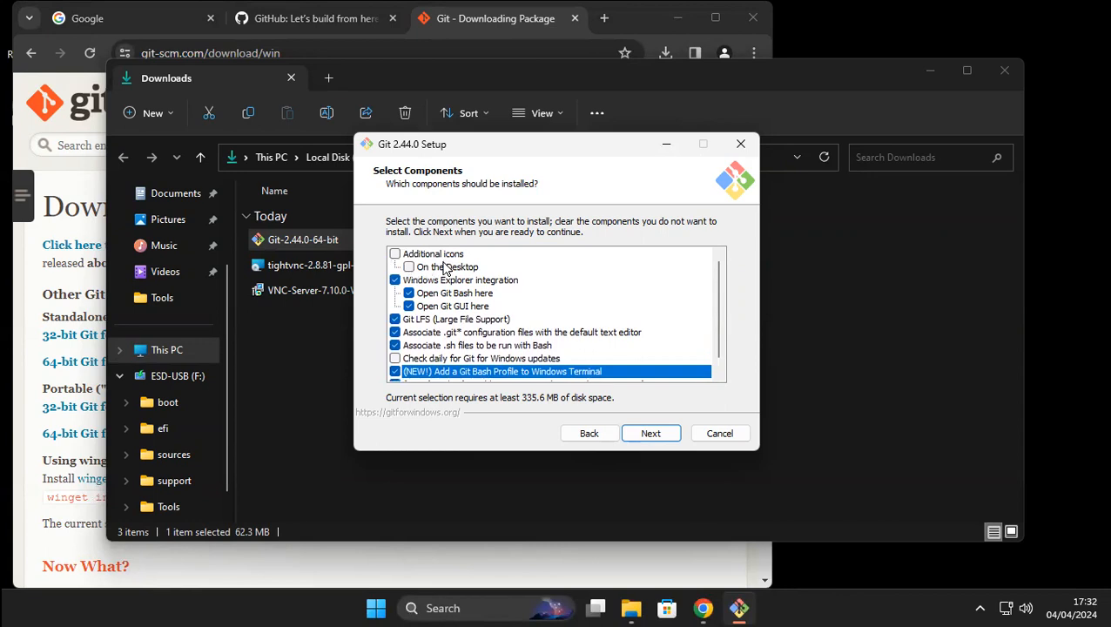
{"action": "left_click", "coordinate": [651, 434]}
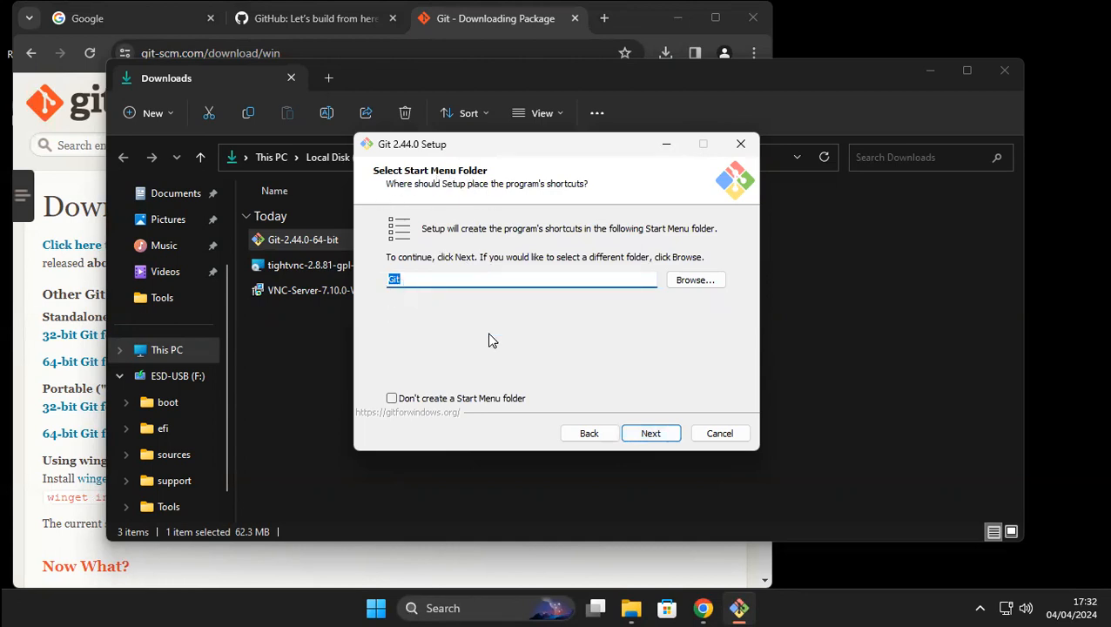
{"action": "left_click", "coordinate": [650, 434]}
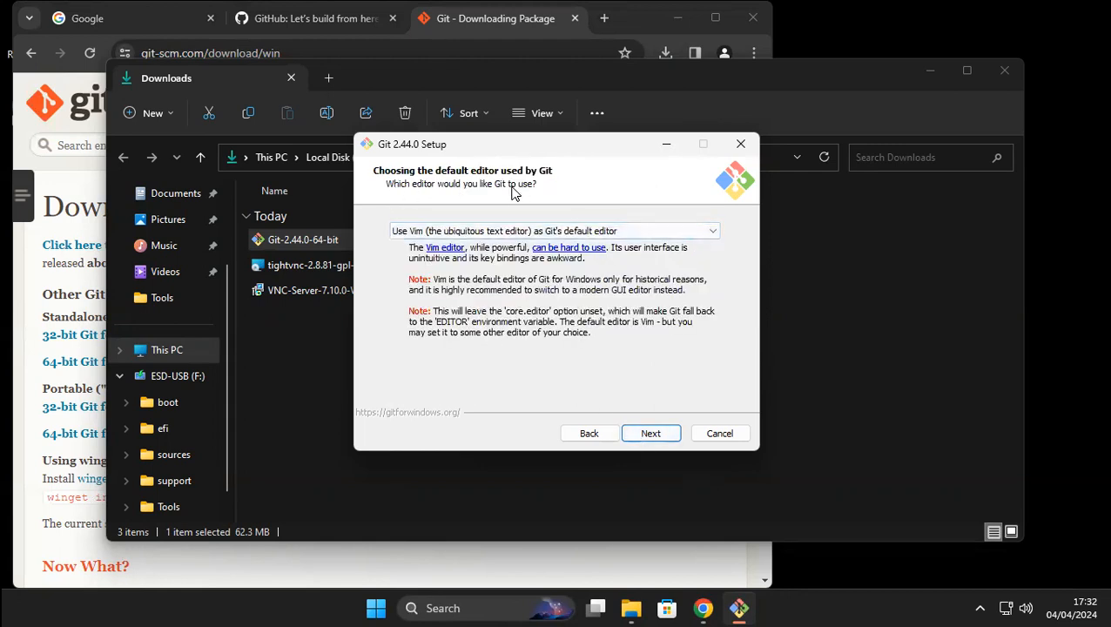
Keep Vim as Git's default editor and override the default branch name for new repositories with main.
{"action": "left_click", "coordinate": [460, 232]}
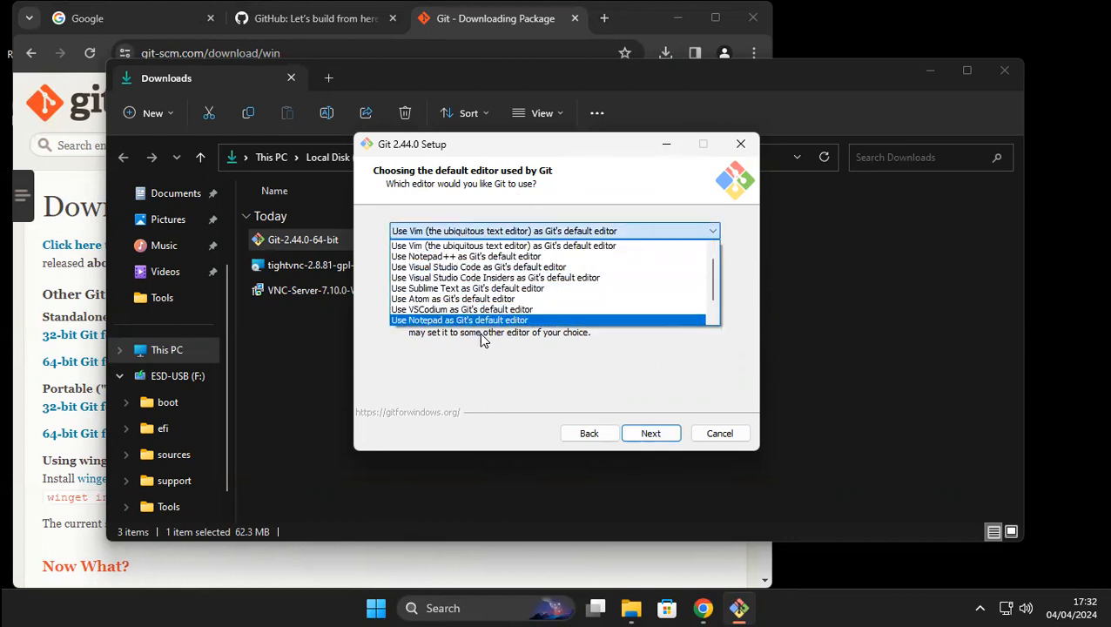
{"action": "left_click", "coordinate": [436, 235]}
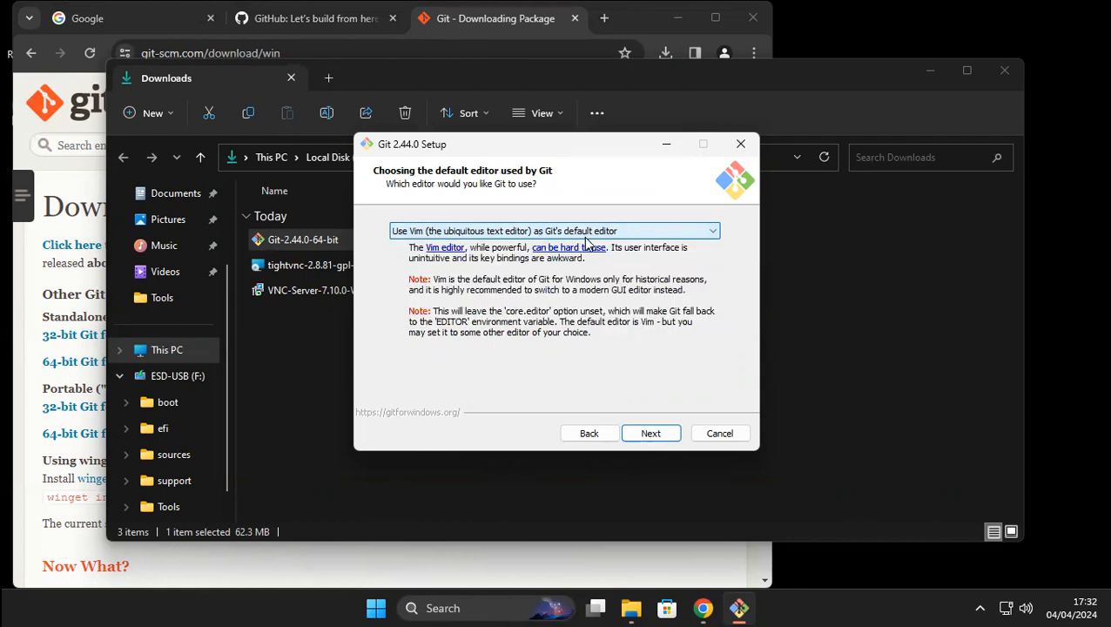
{"action": "left_click", "coordinate": [649, 436]}
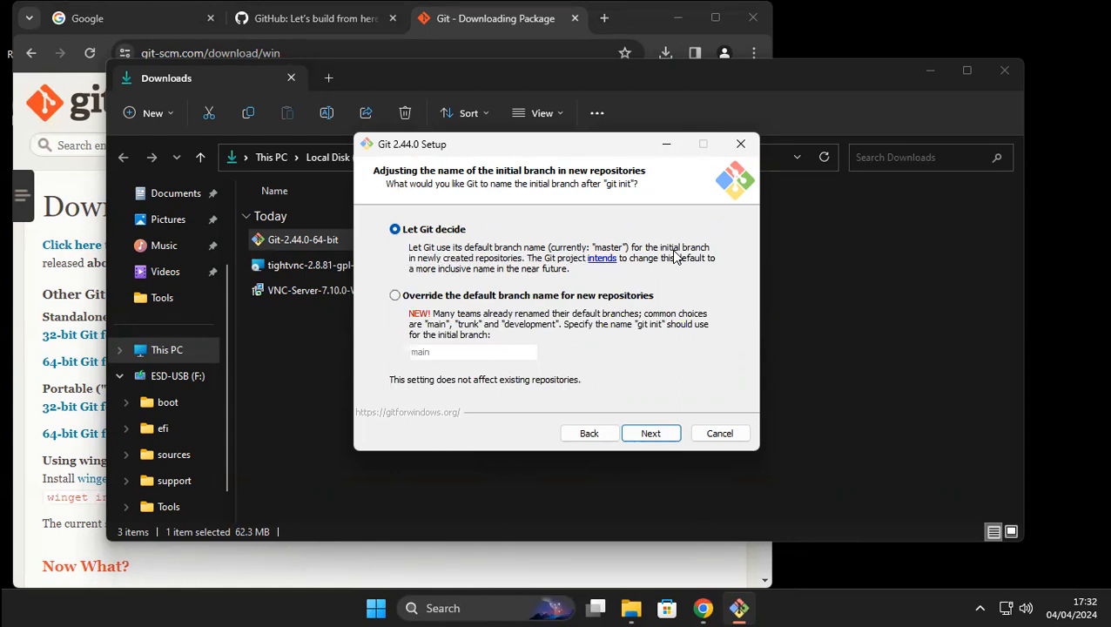
{"action": "left_click", "coordinate": [394, 298]}
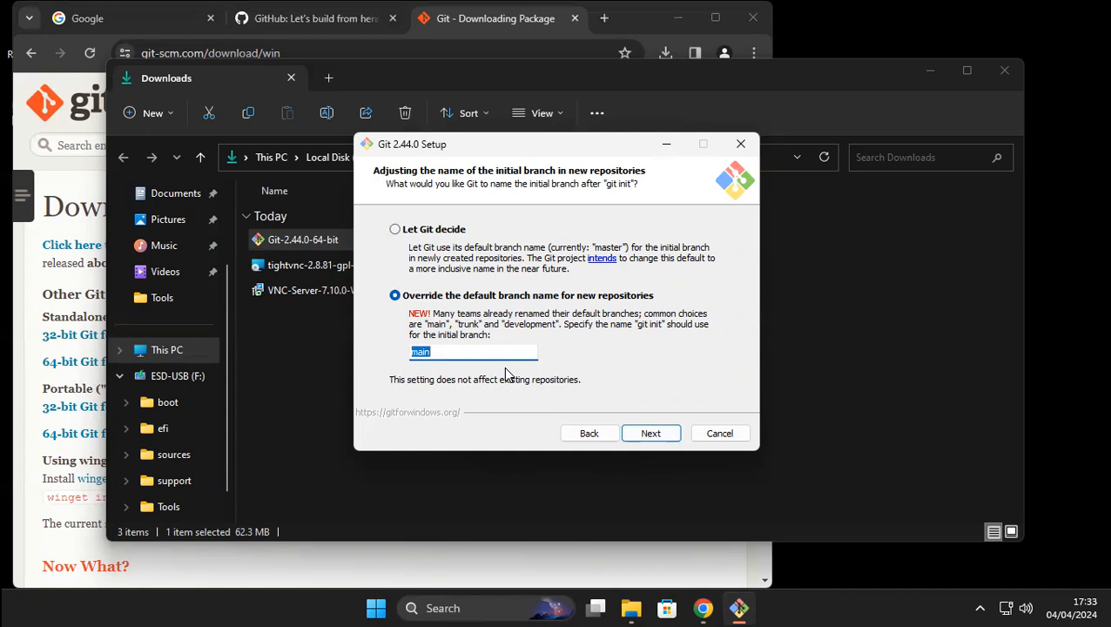
{"action": "left_click", "coordinate": [673, 440]}
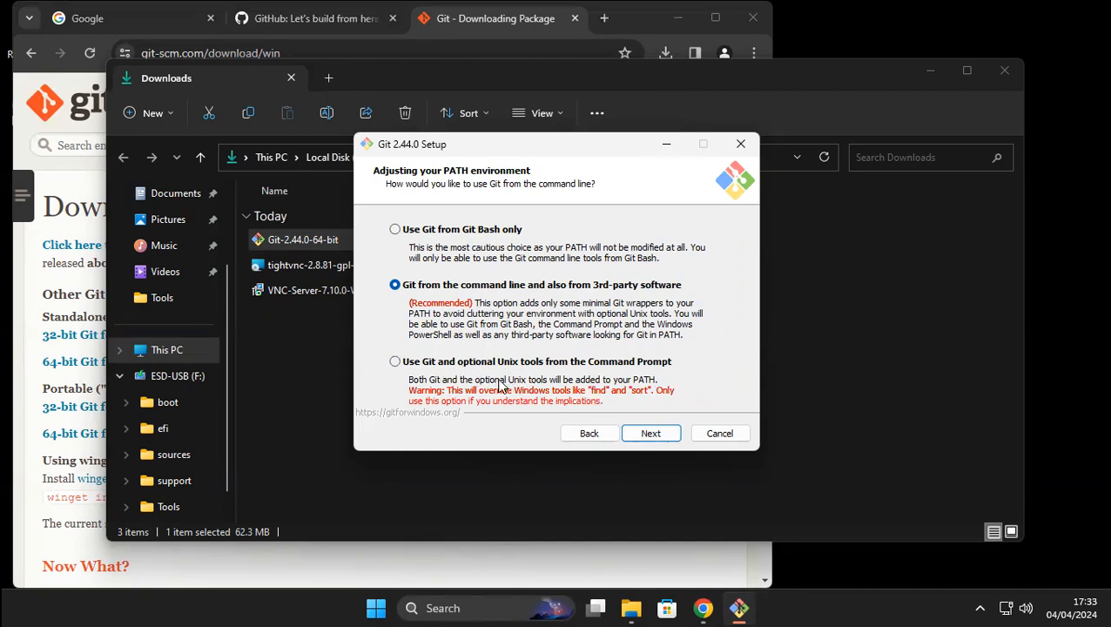
Choose Git and optional Unix tools from the Command Prompt for the PATH environment, and keep the OpenSSL library for HTTPS.
{"action": "left_click", "coordinate": [396, 366]}
{"action": "left_click", "coordinate": [396, 363]}
{"action": "left_click", "coordinate": [651, 435]}
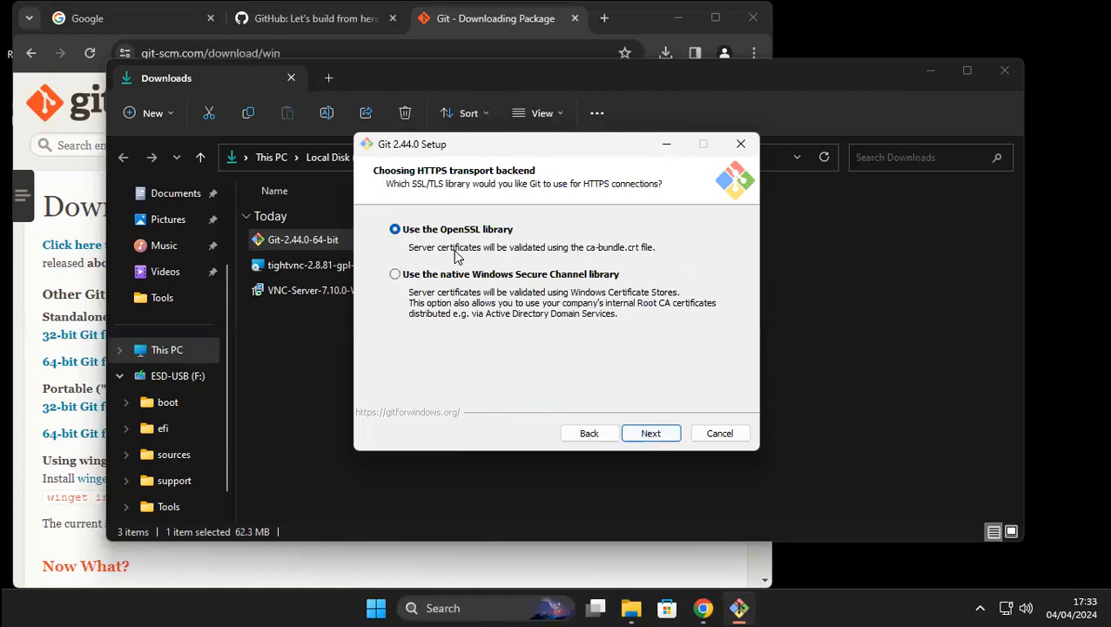
{"action": "left_click", "coordinate": [660, 435]}
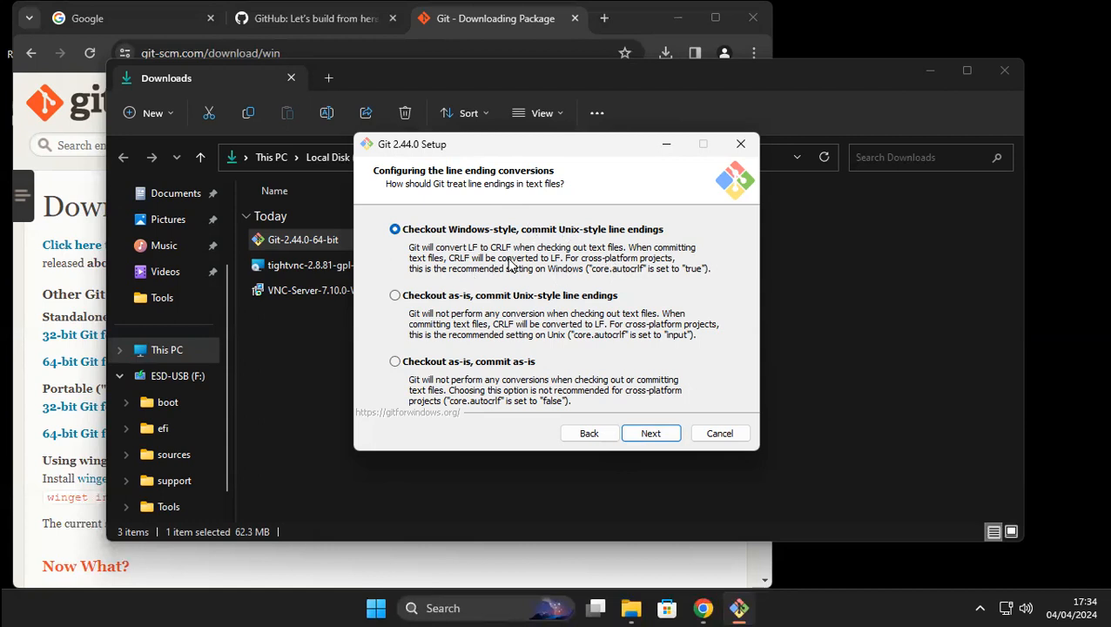
Keep Windows-style checkout with Unix-style commit line endings, and keep MinTTY as Git Bash's terminal emulator.
{"action": "left_click", "coordinate": [650, 434]}
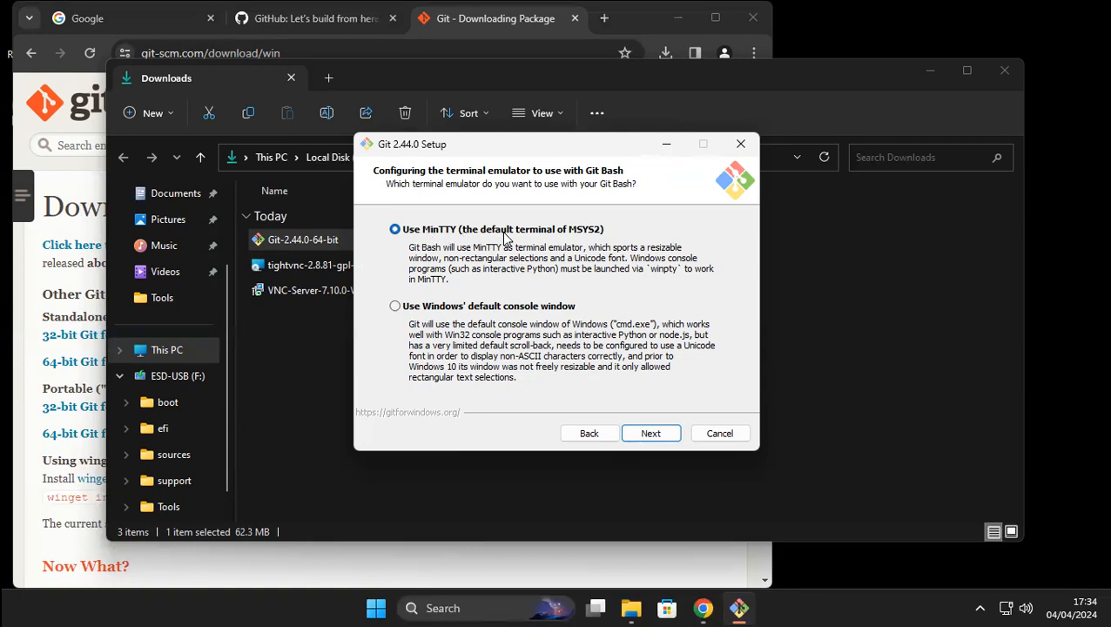
{"action": "left_click", "coordinate": [658, 443]}
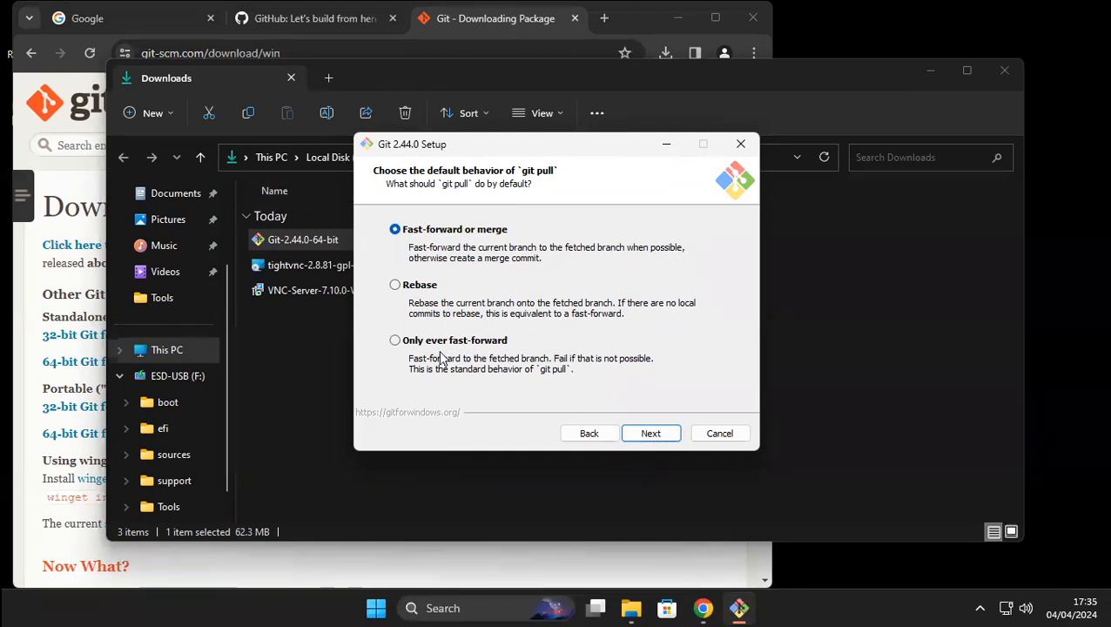
Set the default behavior of git pull to Rebase and continue the setup.
{"action": "left_click", "coordinate": [394, 286]}
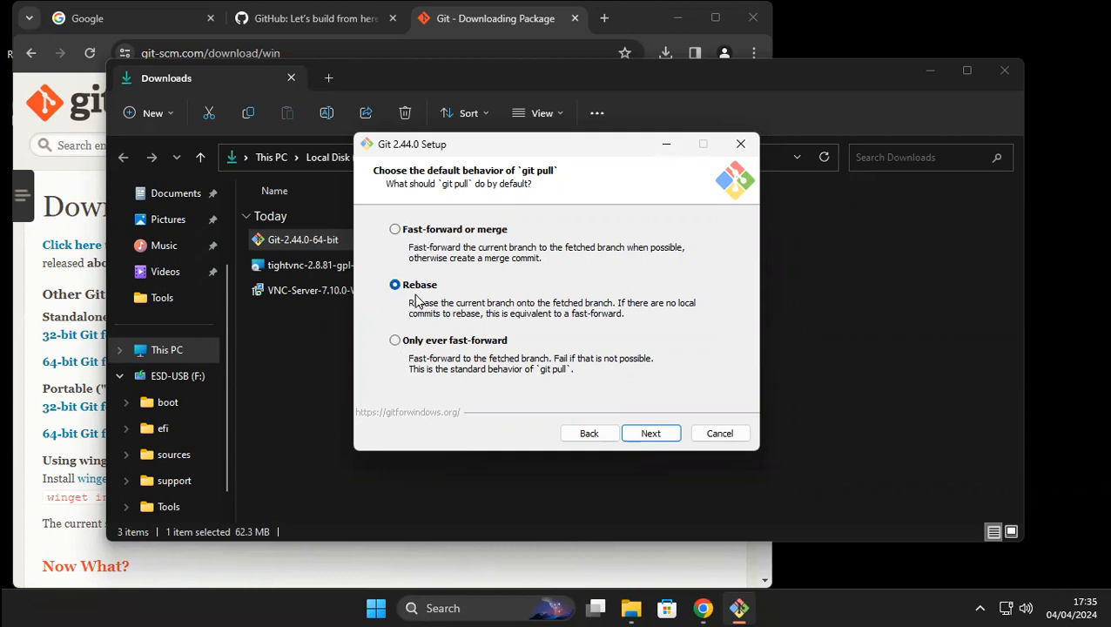
{"action": "left_click", "coordinate": [395, 230]}
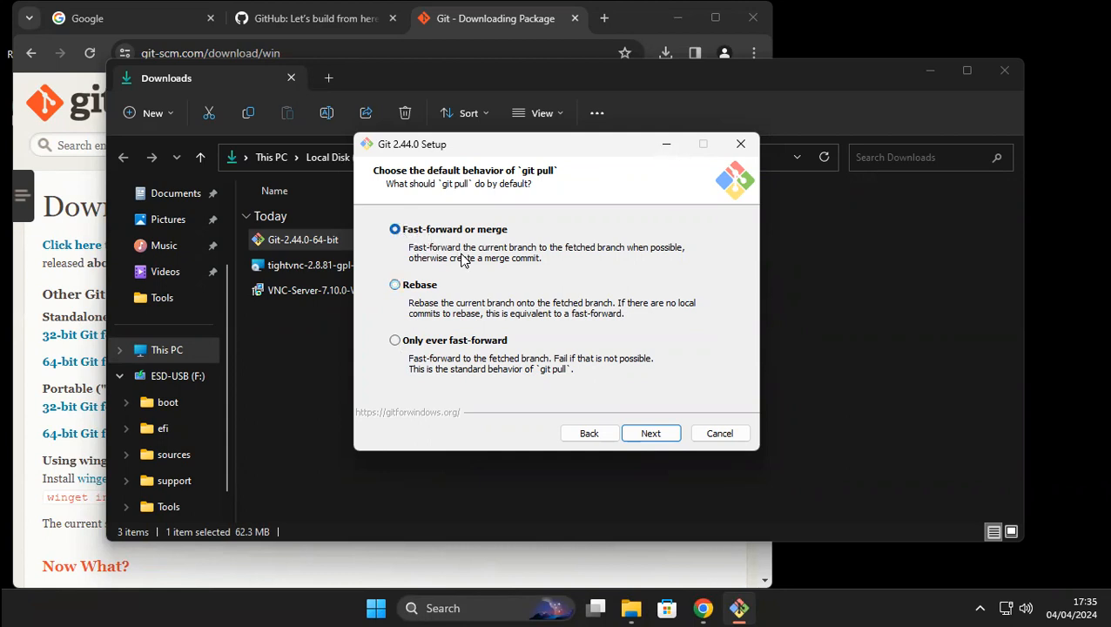
{"action": "left_click", "coordinate": [395, 285]}
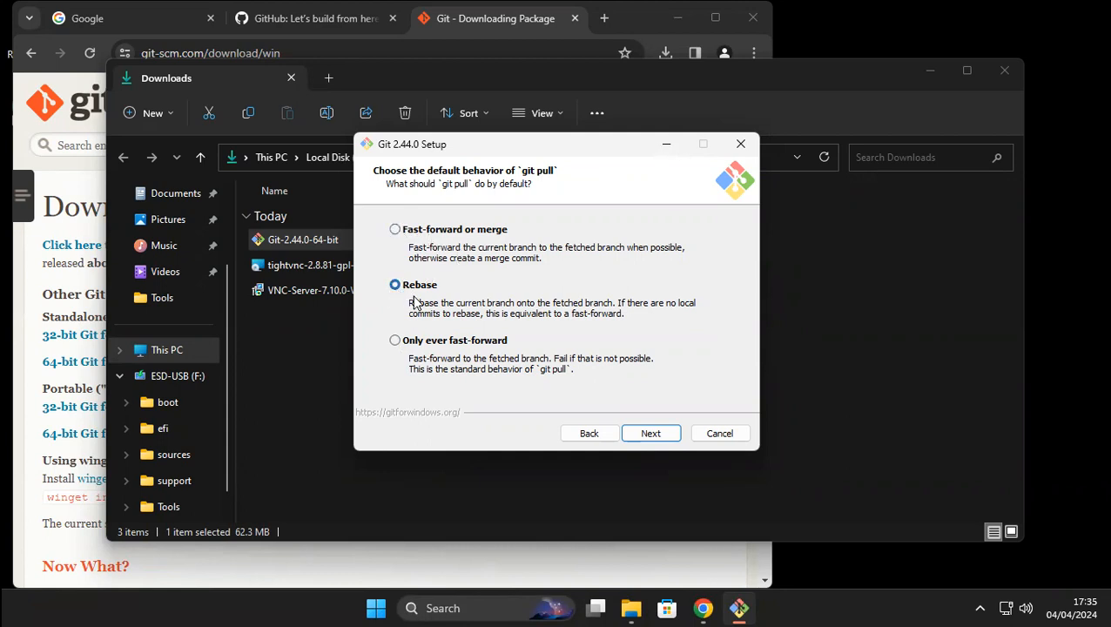
{"action": "left_click", "coordinate": [650, 435]}
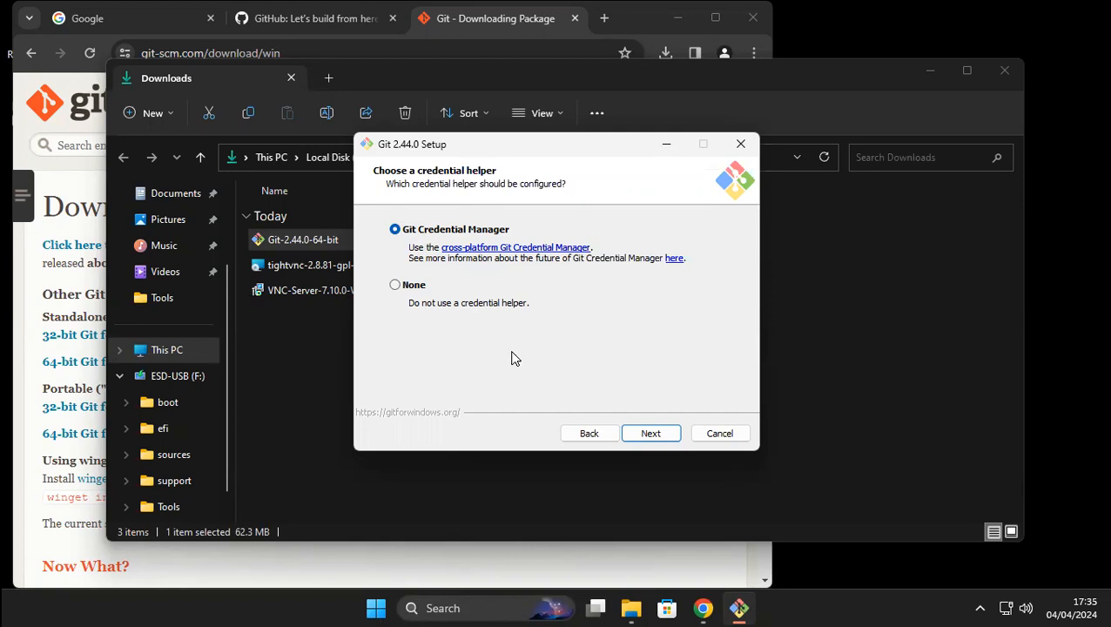
Keep Git Credential Manager as the credential helper and file system caching enabled, with symbolic links left off.
{"action": "left_click", "coordinate": [653, 435]}
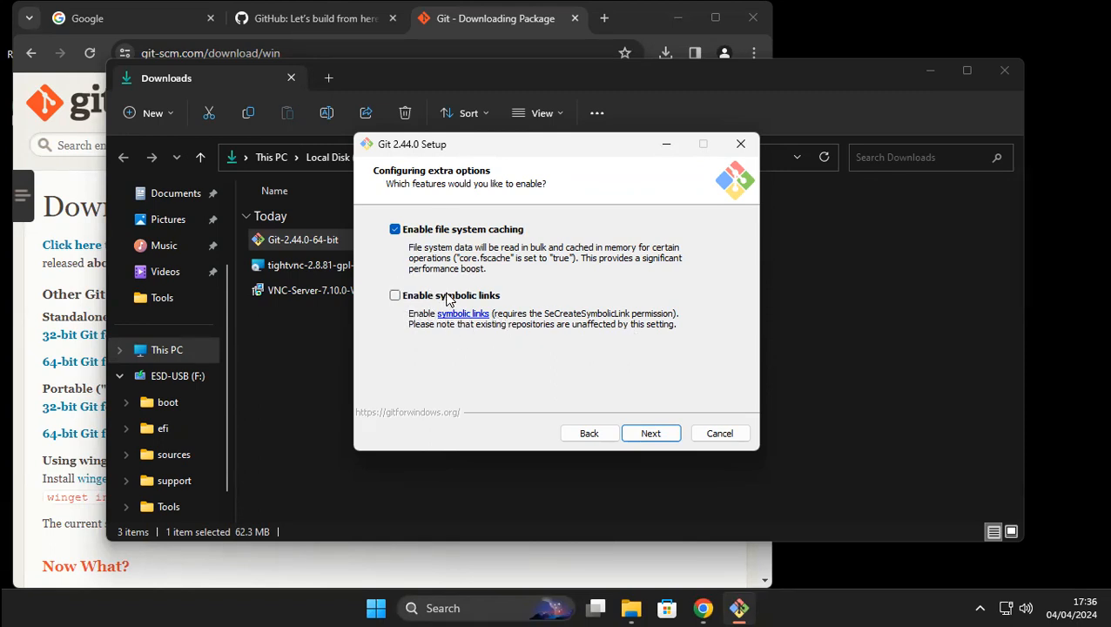
{"action": "left_click", "coordinate": [651, 436]}
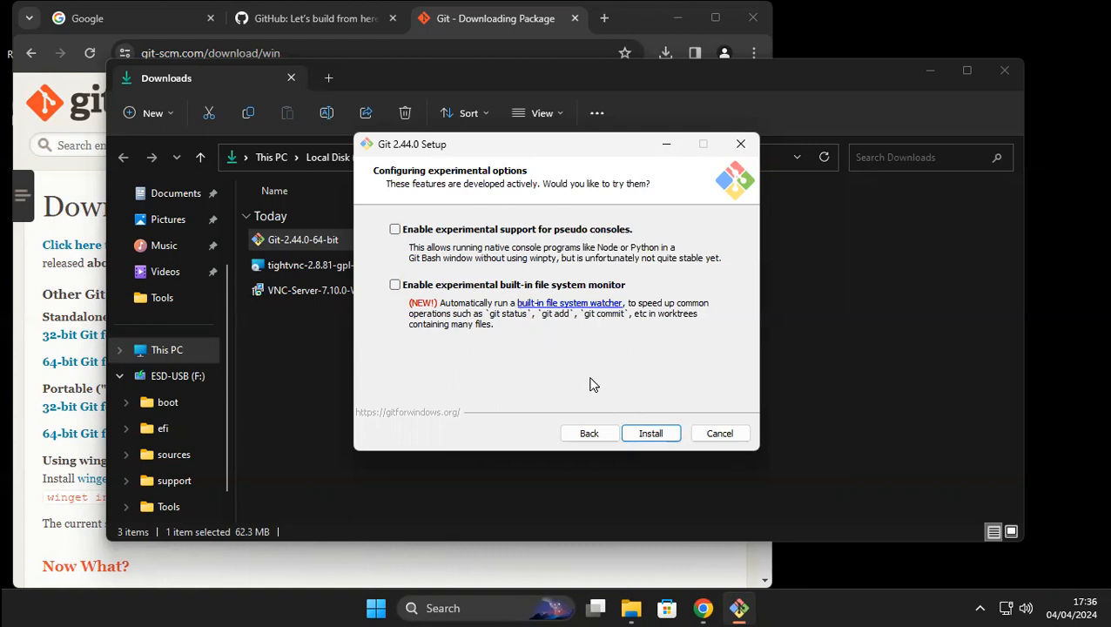
Leave pseudo console support and the built-in file system monitor disabled, and start the Git installation.
{"action": "left_click", "coordinate": [648, 435]}
{"action": "left_click", "coordinate": [648, 437]}
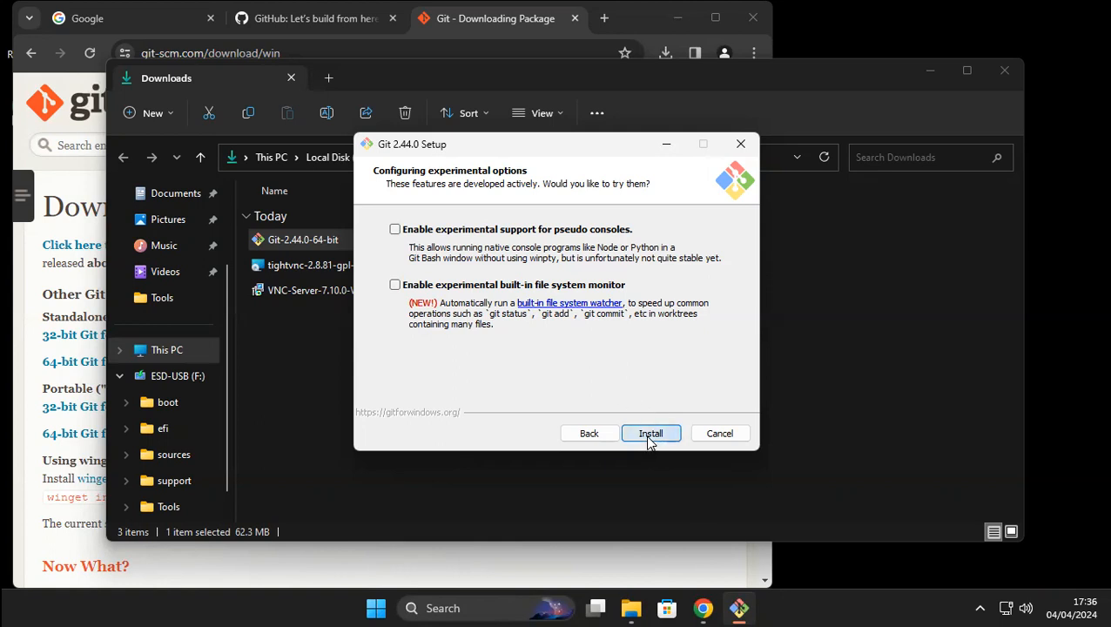
{"action": "left_click", "coordinate": [649, 437]}
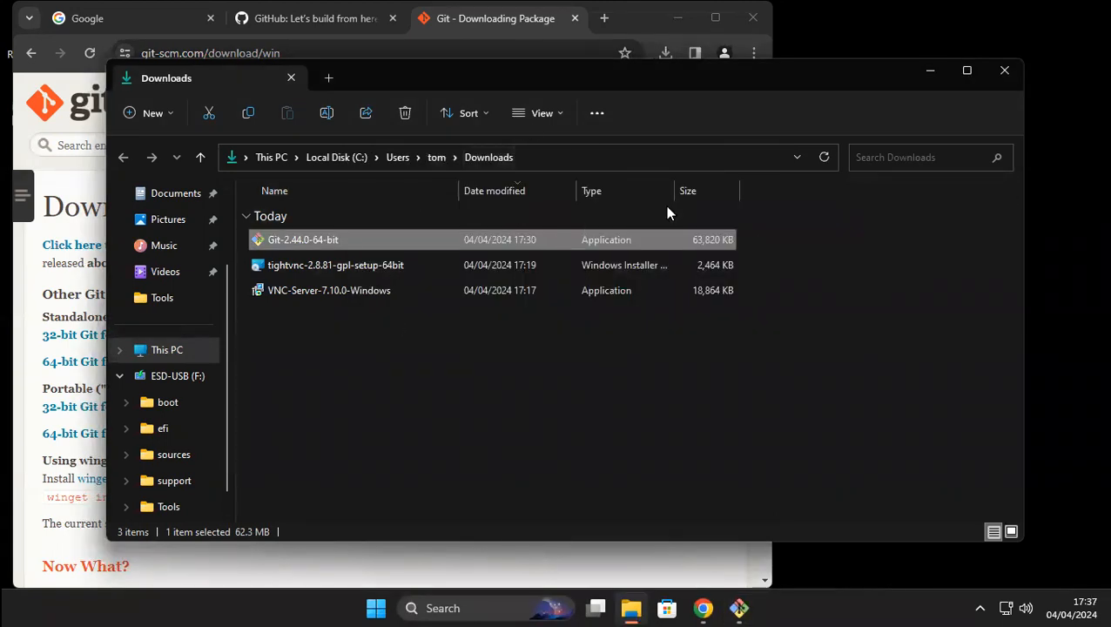
Bring the Git setup wizard back to the front and finish it with Launch Git Bash enabled.
{"action": "left_click", "coordinate": [738, 607]}
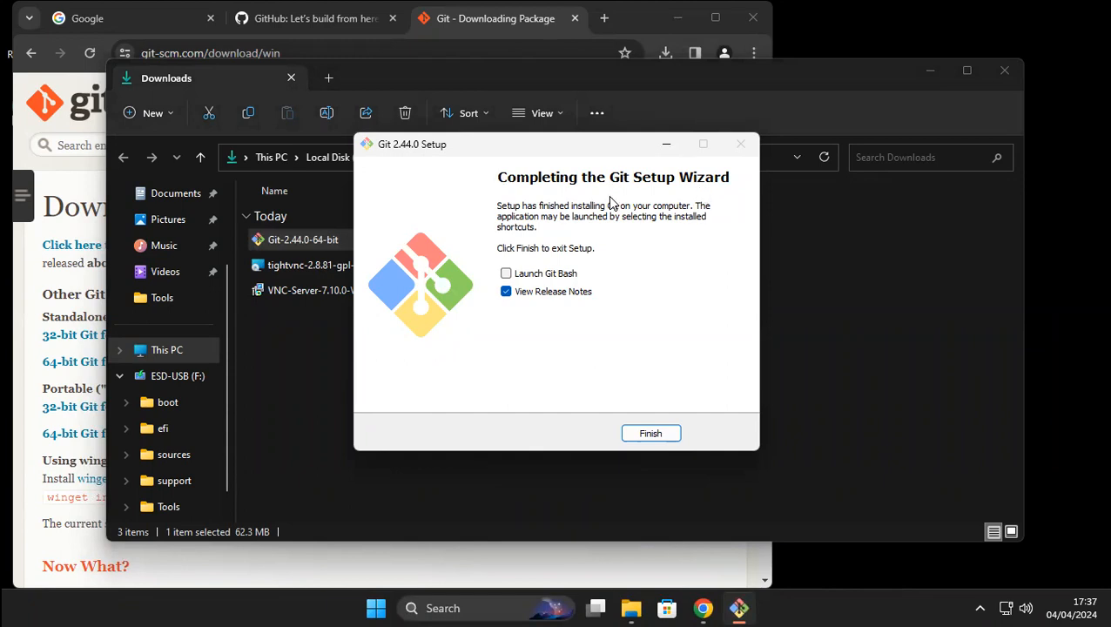
{"action": "left_click", "coordinate": [506, 273]}
{"action": "left_click", "coordinate": [655, 436]}
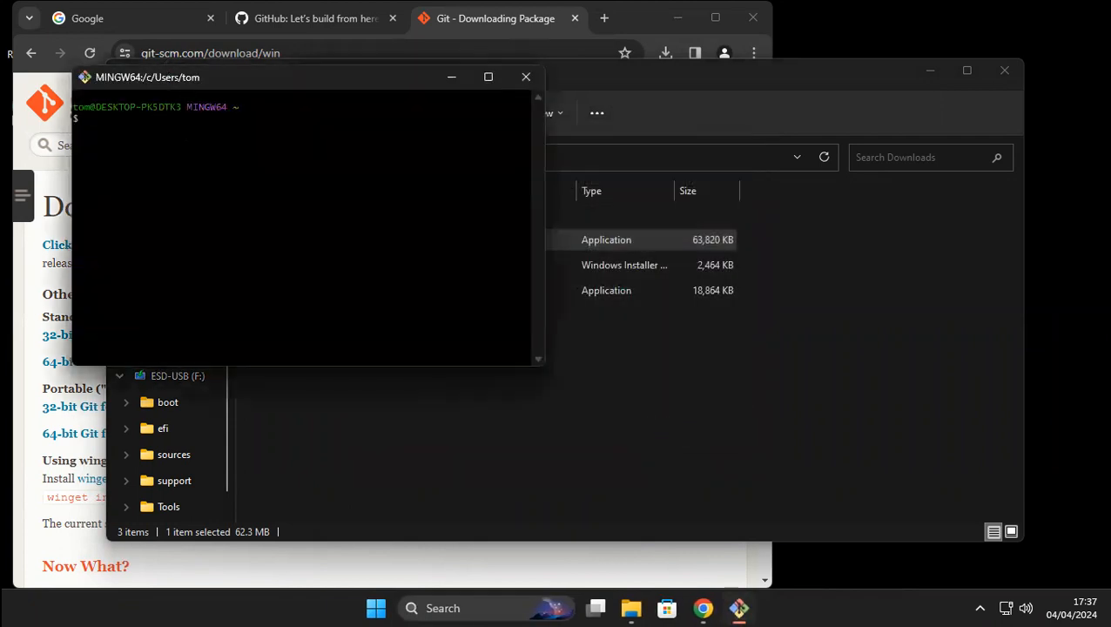
Move the Git Bash window clear, list the home folder's contents, and print the working directory with pwd.
{"action": "left_click_drag", "start_coordinate": [223, 78], "coordinate": [479, 148]}
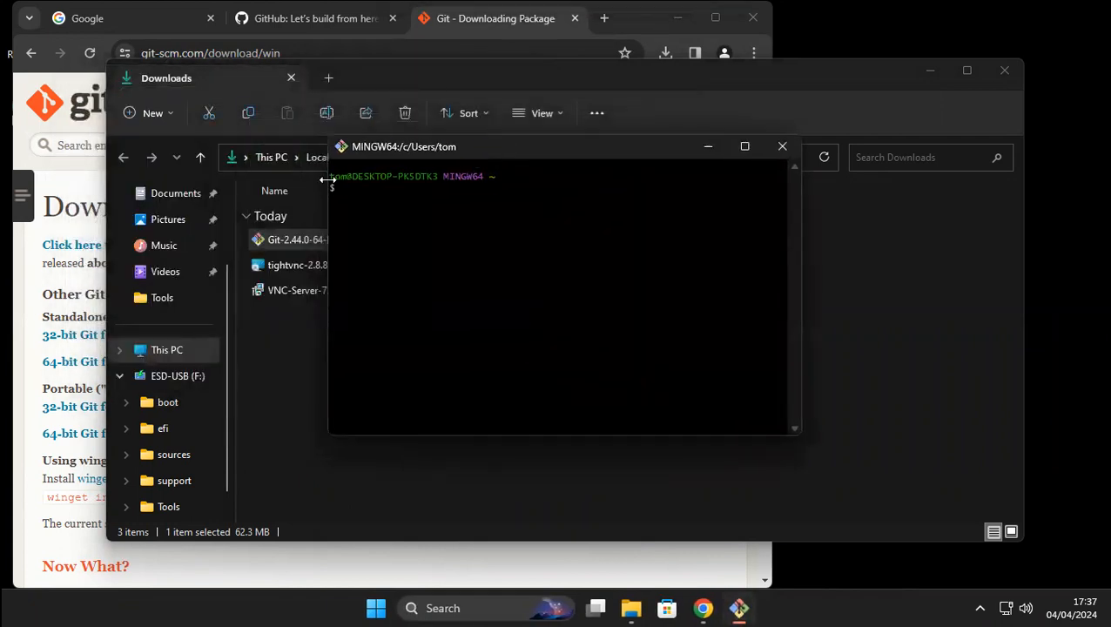
{"action": "left_click_drag", "start_coordinate": [329, 176], "coordinate": [525, 177]}
{"action": "left_click", "coordinate": [446, 177]}
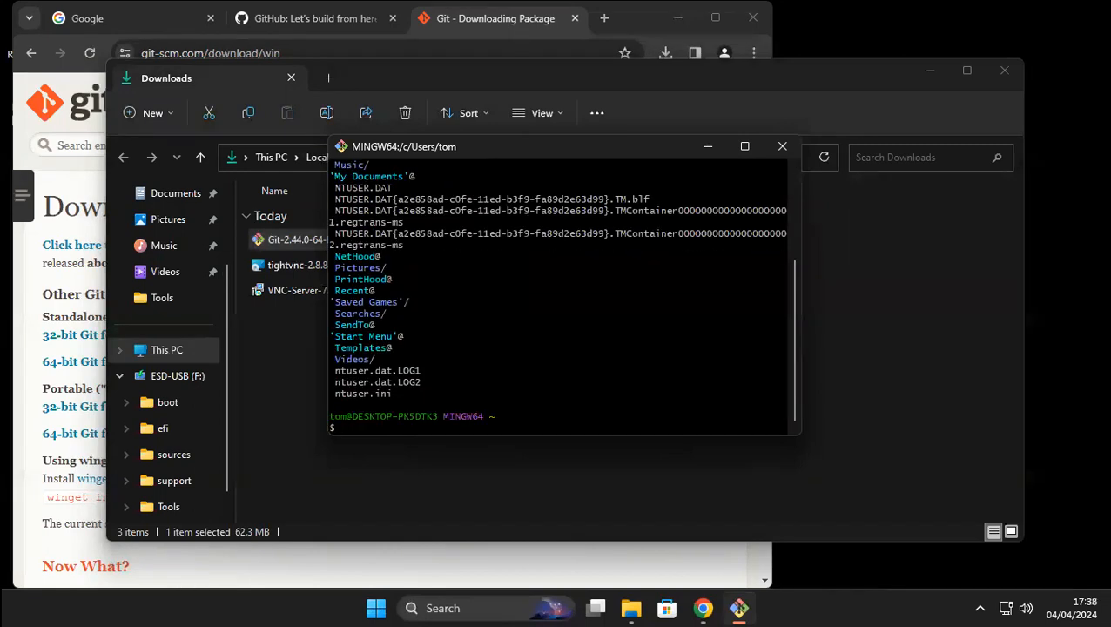
{"action": "type", "text": "pwd"}
{"action": "key", "text": "Return"}
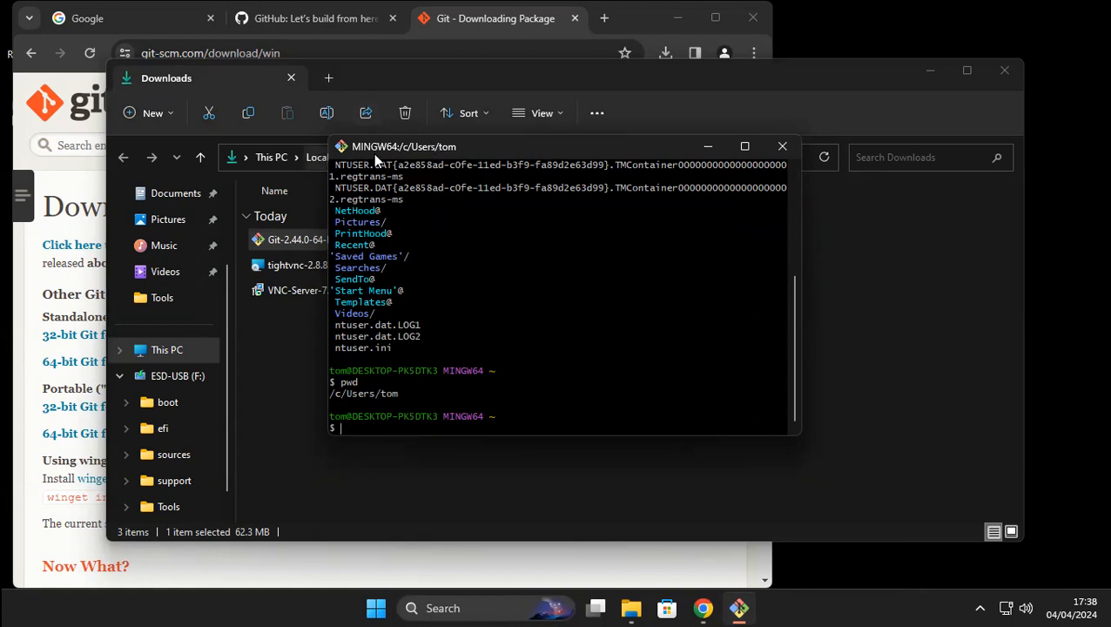
Close the Git Bash and Downloads windows, and highlight the "Download for Windows" heading on the Git page.
{"action": "left_click", "coordinate": [784, 152]}
{"action": "left_click", "coordinate": [1003, 70]}
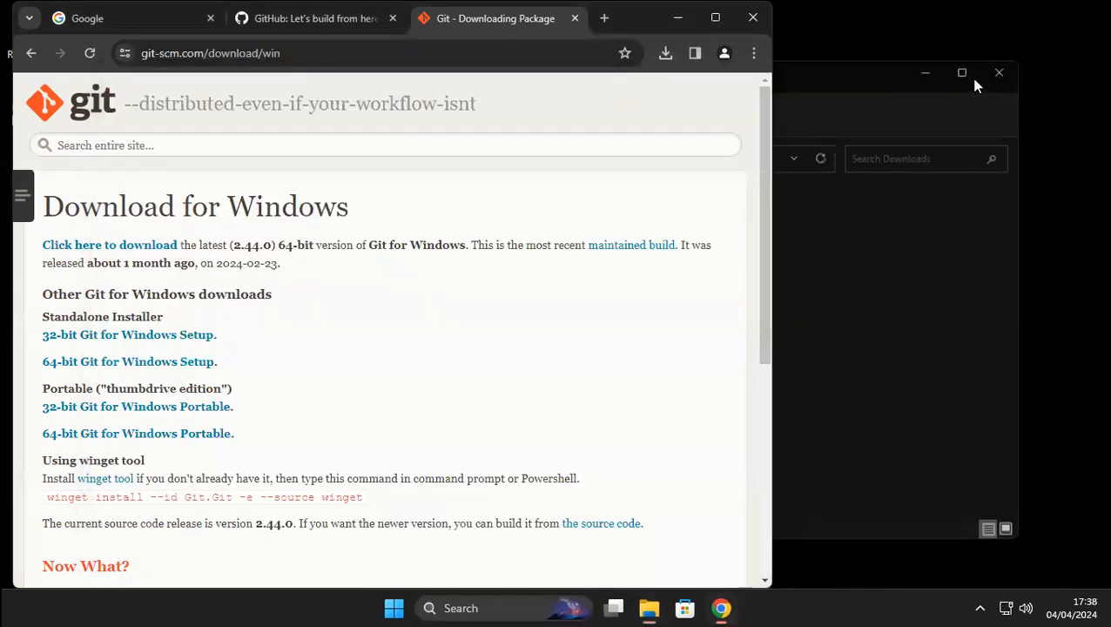
{"action": "left_click_drag", "start_coordinate": [41, 202], "coordinate": [330, 245]}
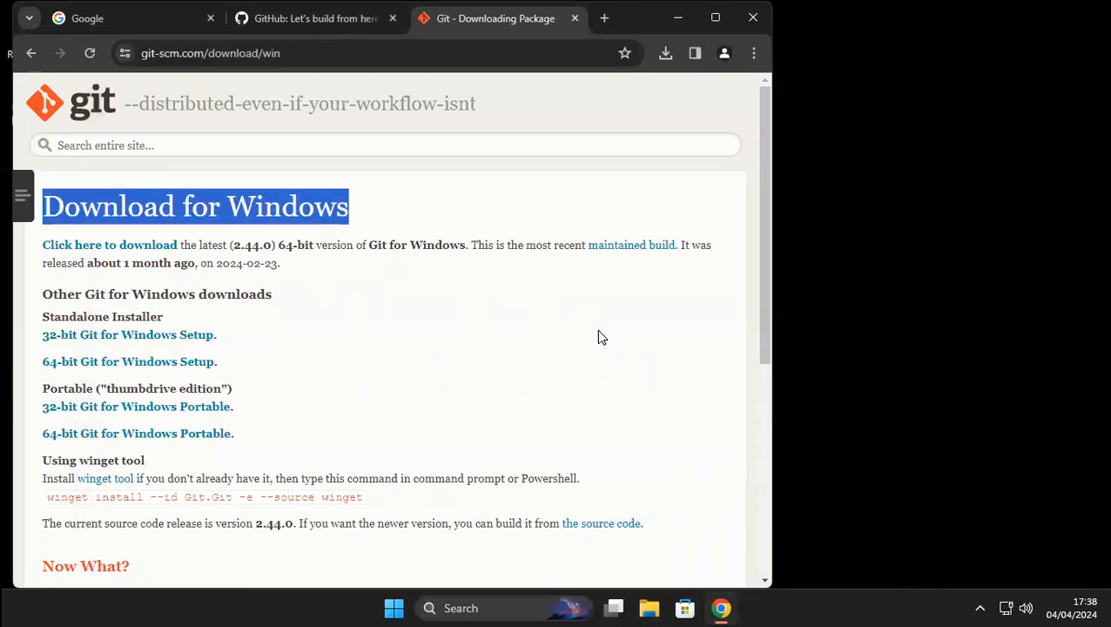